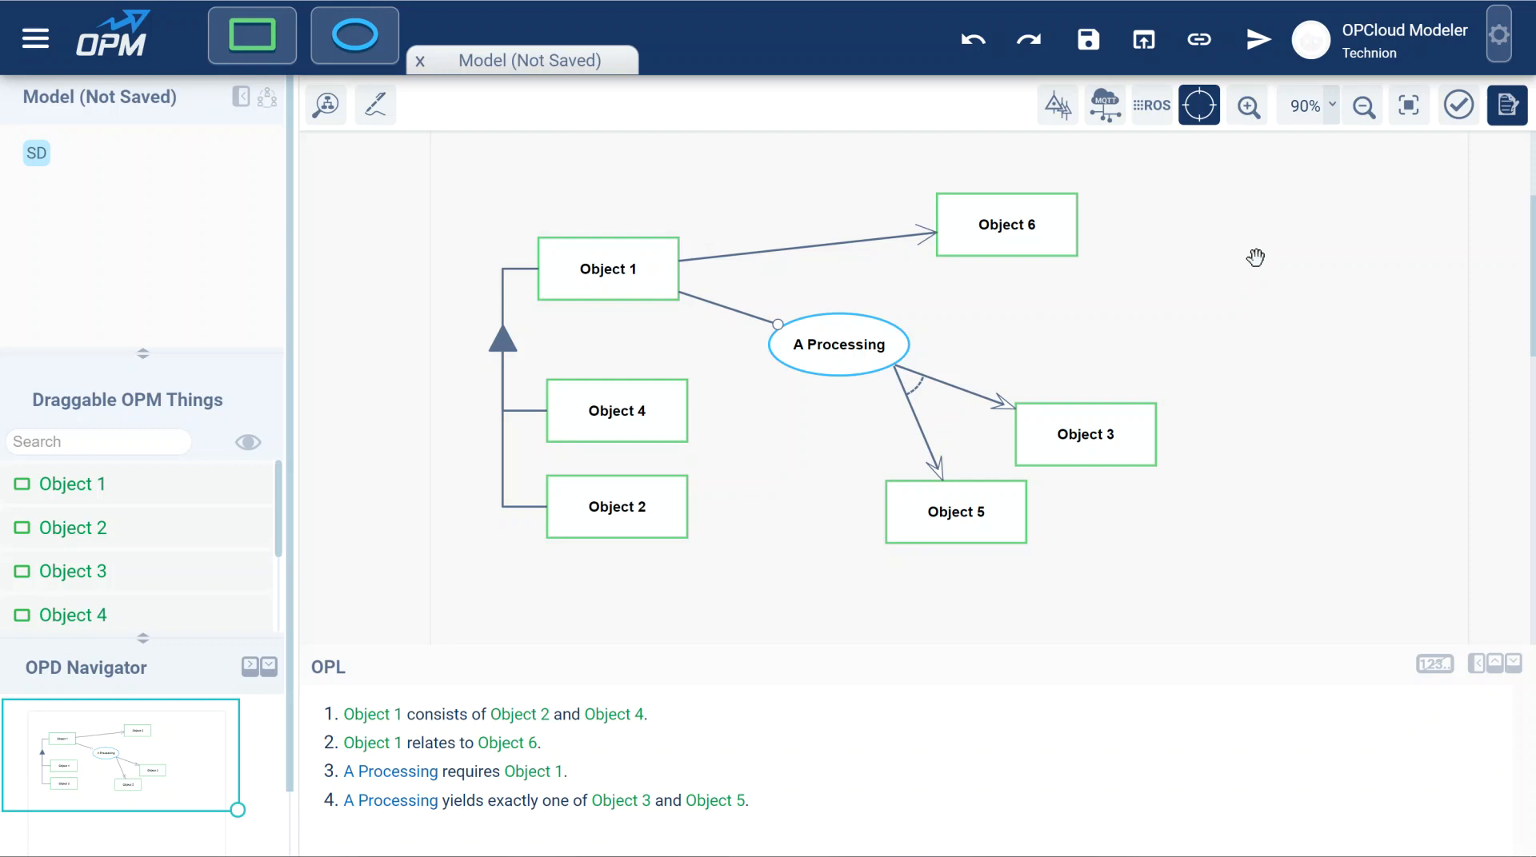
Examine the editable properties of the Object 1 to Object 6 link and of the link between Object 1 and A Processing.
{"action": "left_click", "coordinate": [849, 242]}
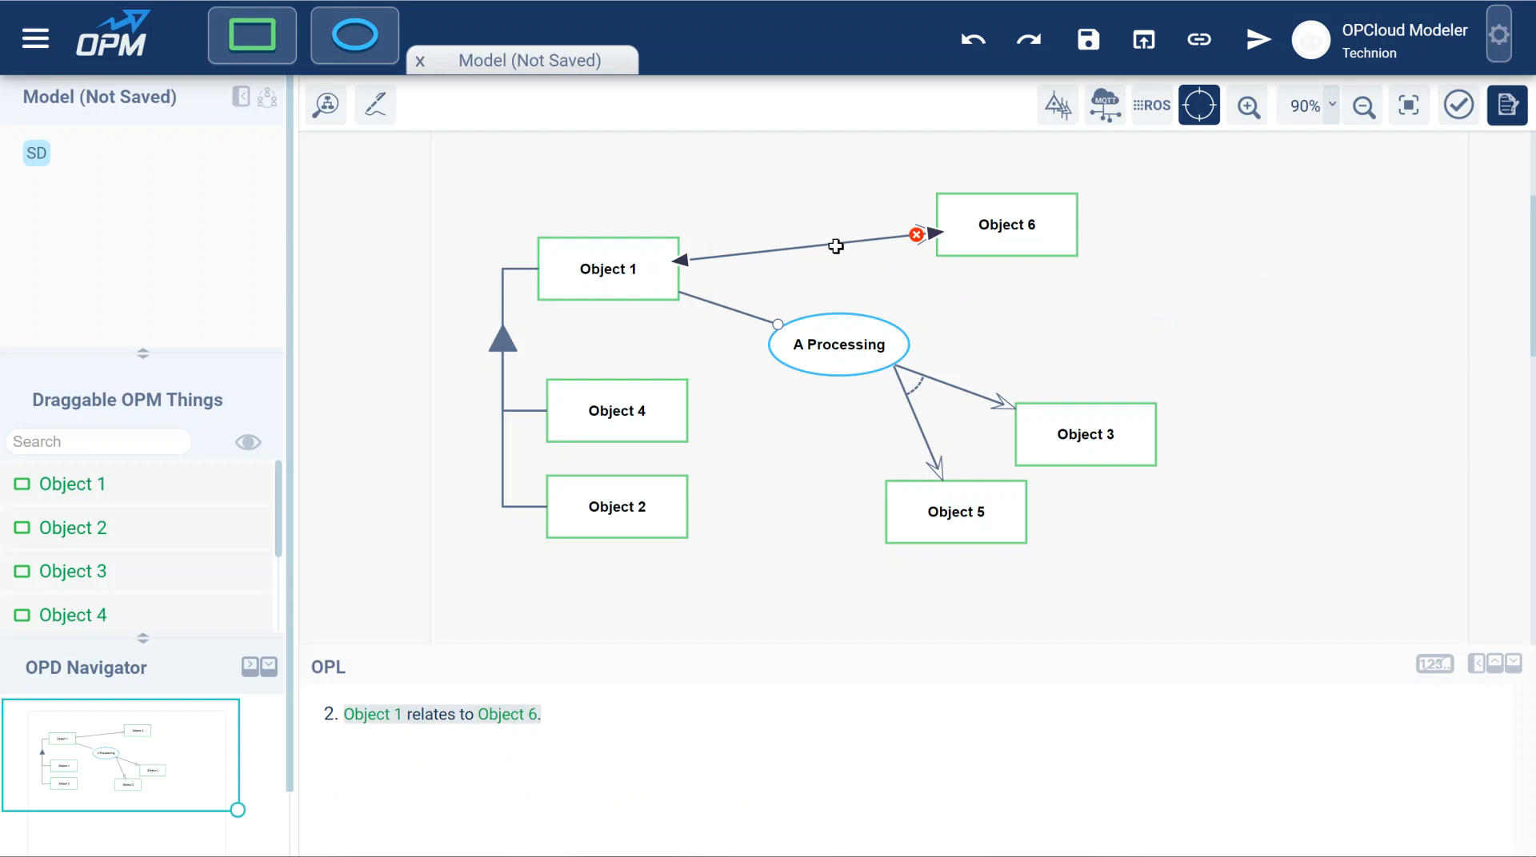
{"action": "double_click", "coordinate": [835, 247]}
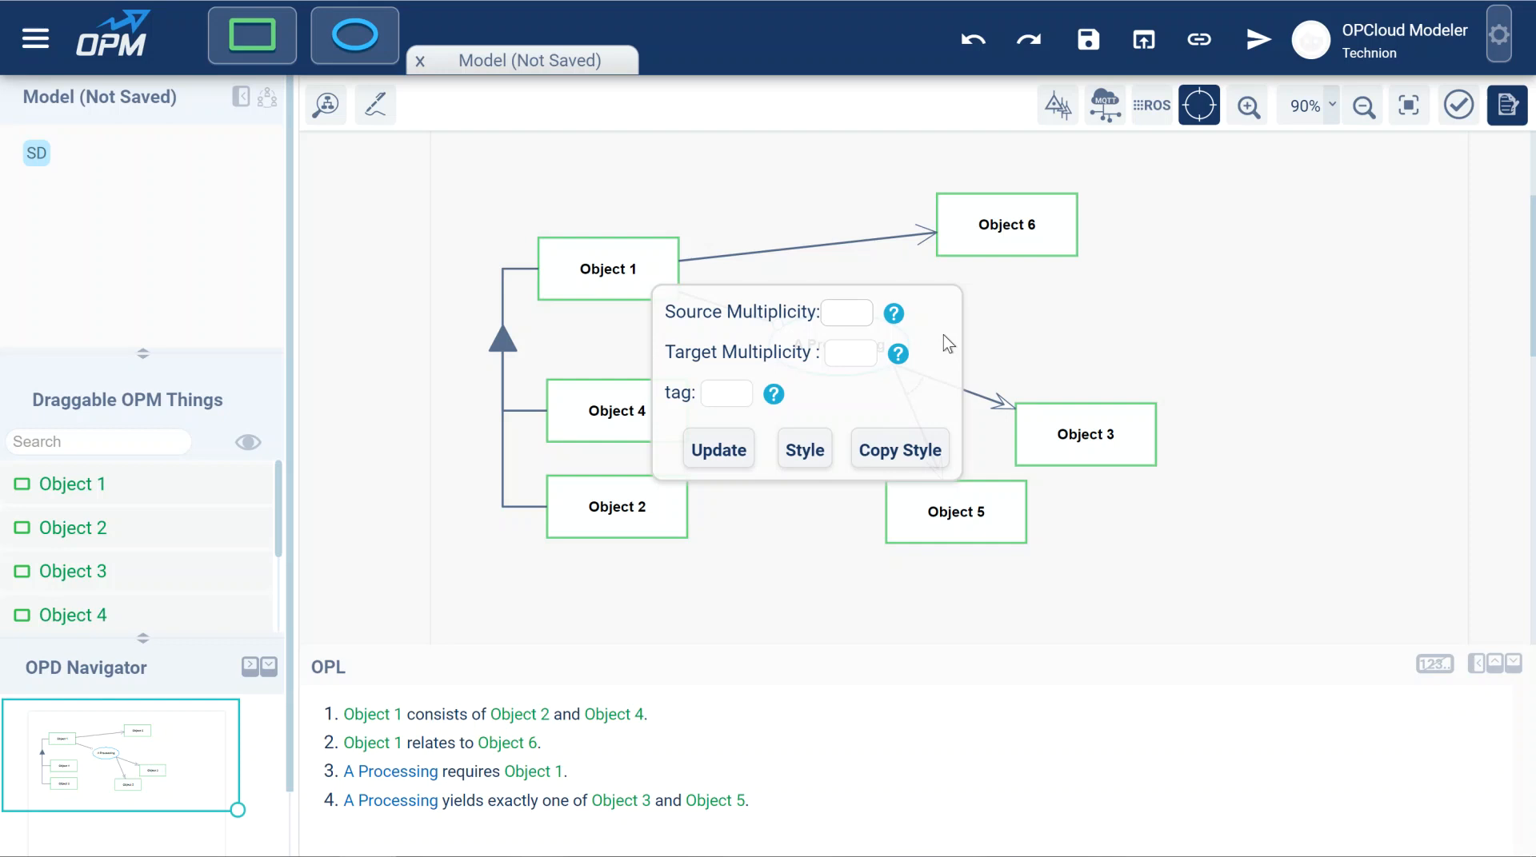
{"action": "mouse_move", "coordinate": [895, 314]}
{"action": "left_click", "coordinate": [988, 343]}
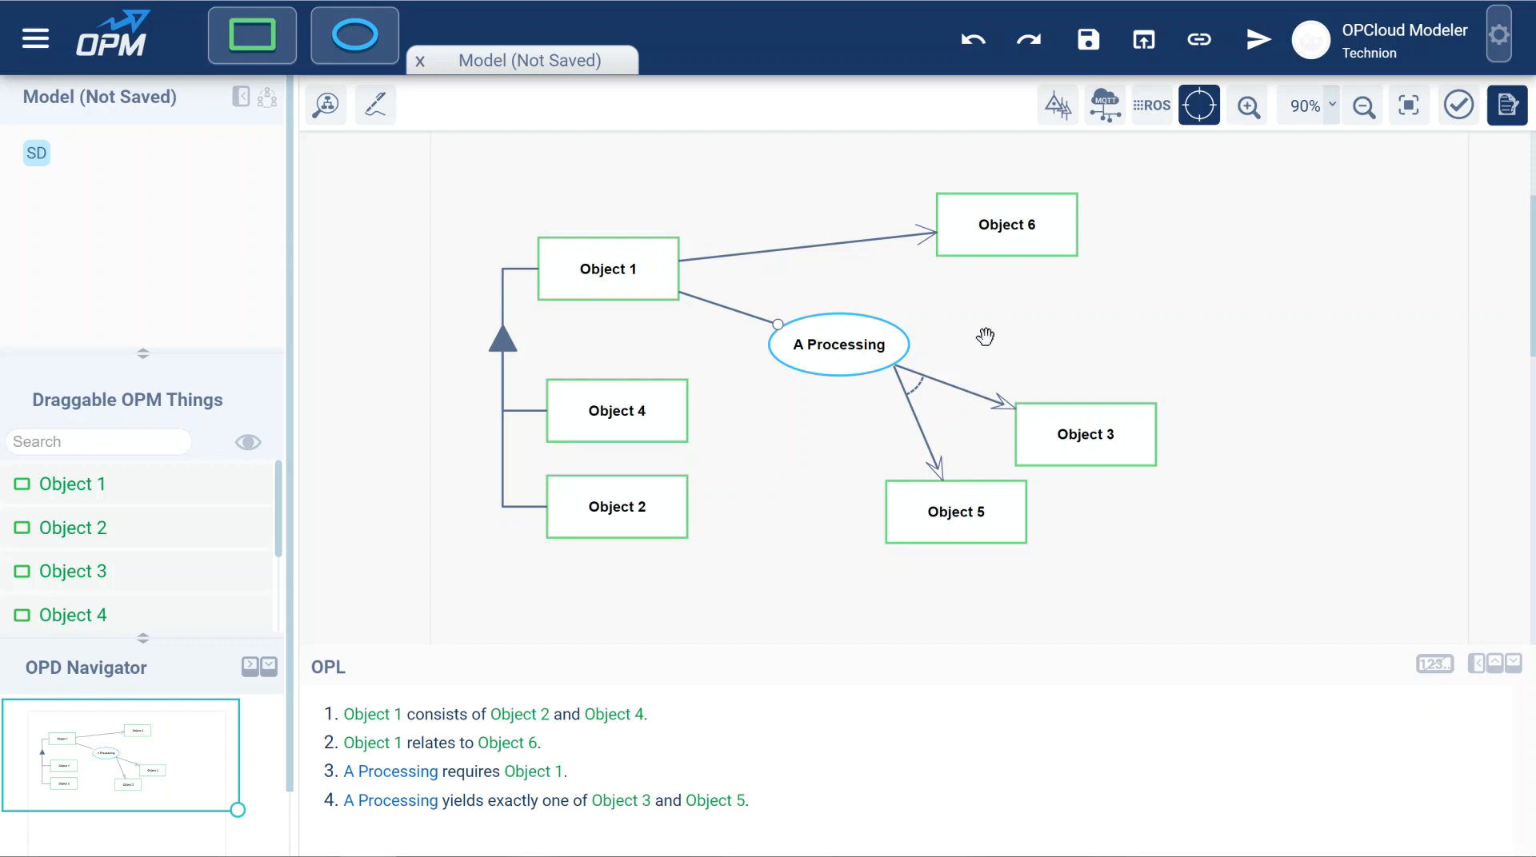
{"action": "left_click", "coordinate": [737, 316]}
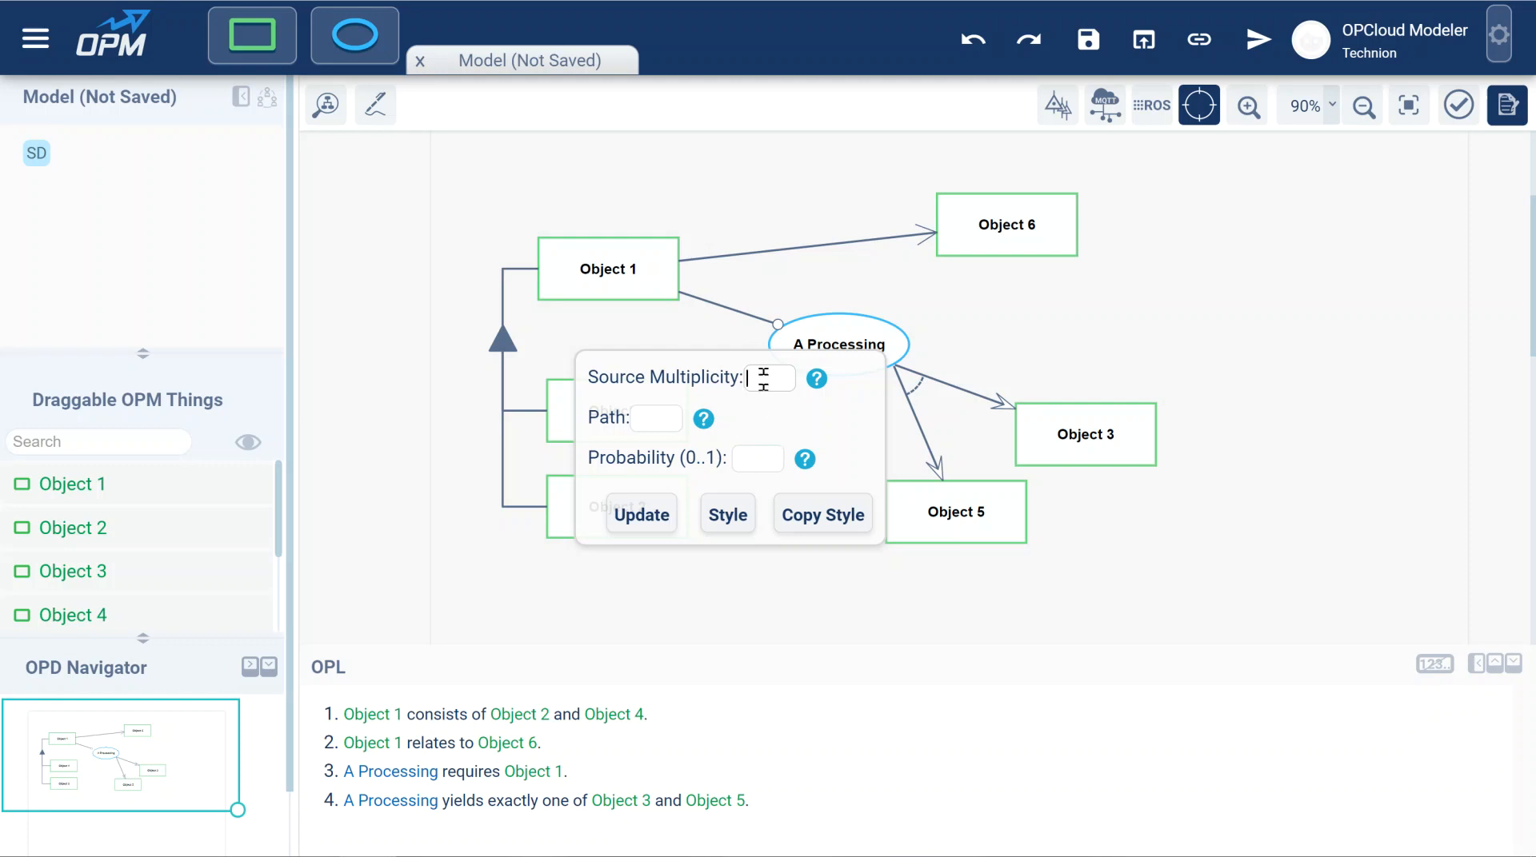
{"action": "left_click", "coordinate": [781, 251]}
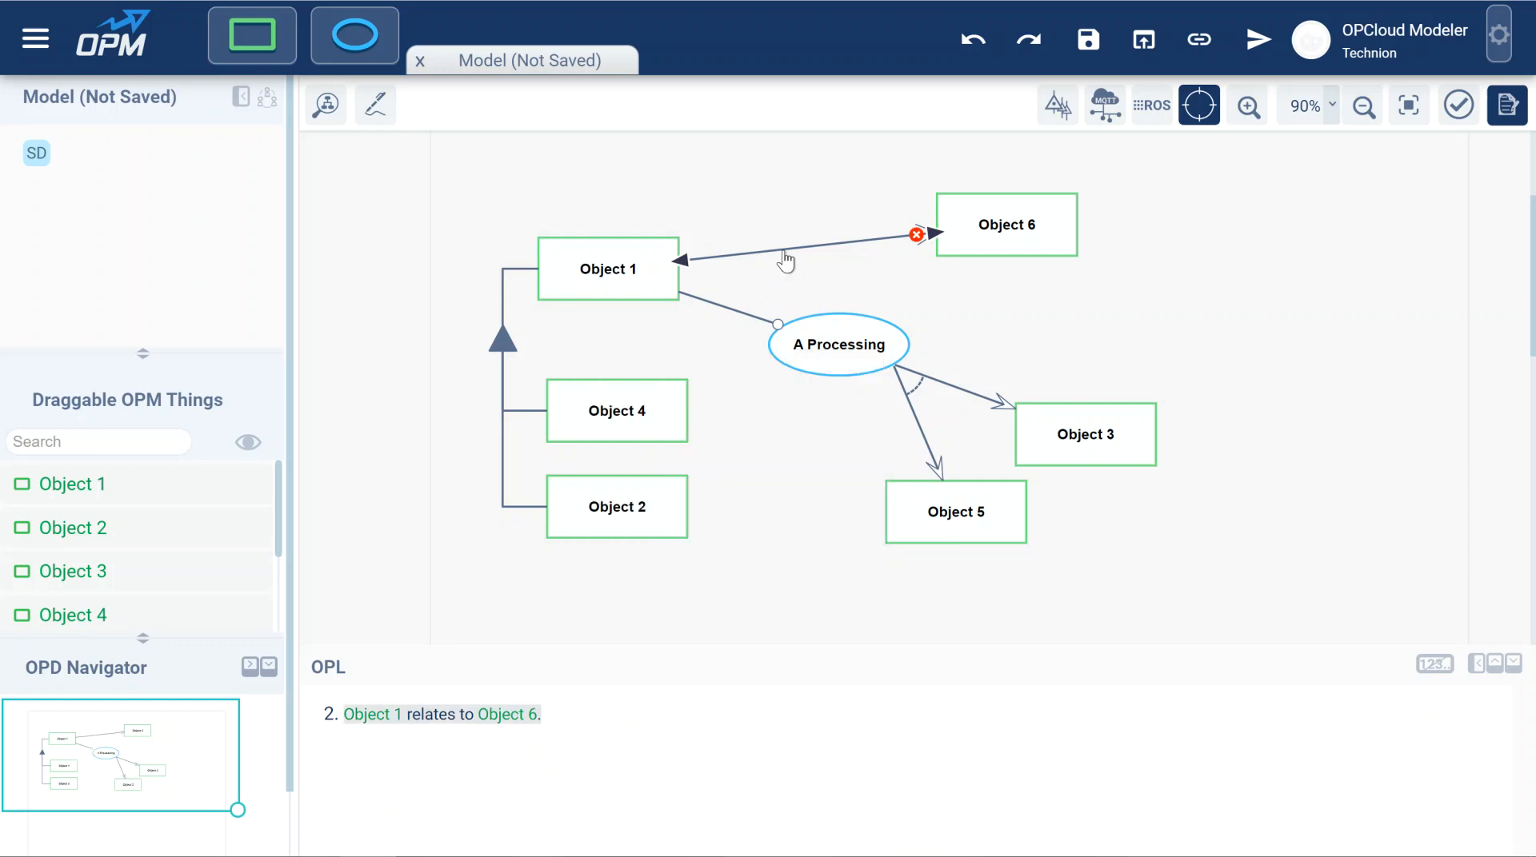
{"action": "left_click", "coordinate": [783, 250]}
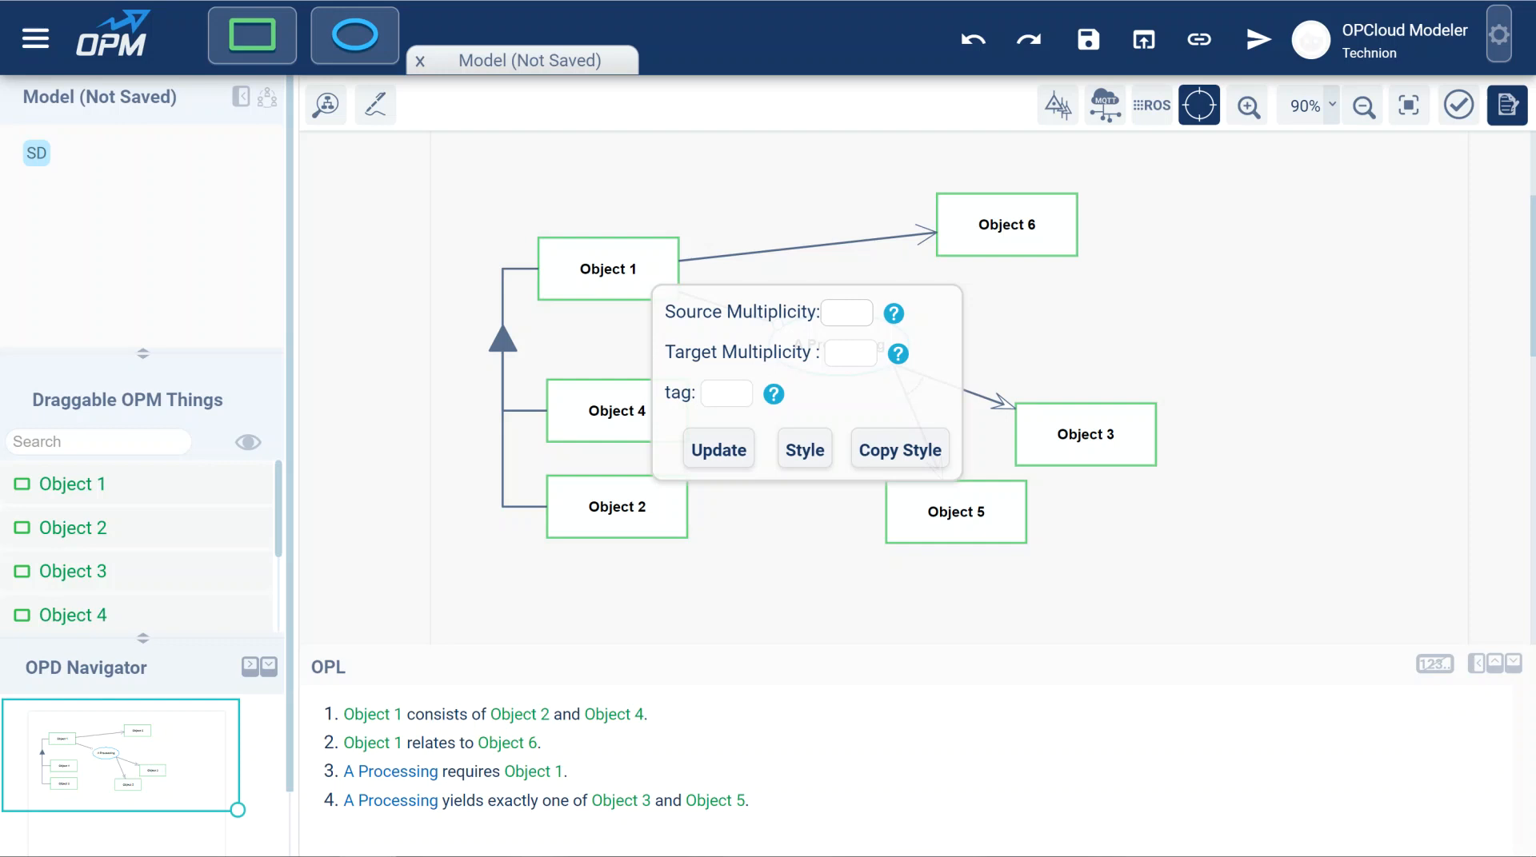
{"action": "left_click", "coordinate": [724, 236]}
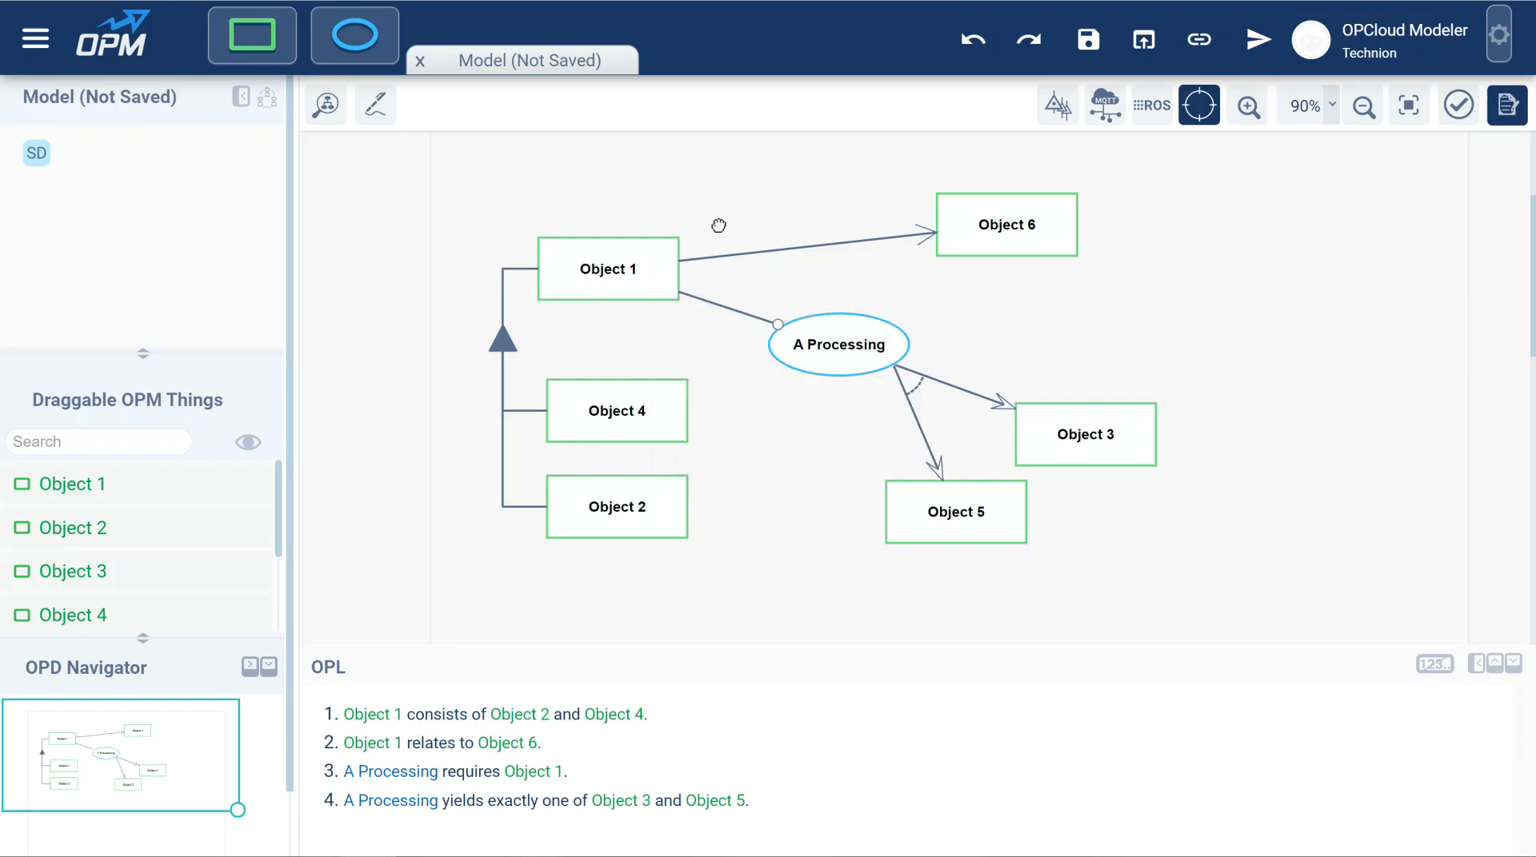
Rename Object 1 to Machine Center.
{"action": "double_click", "coordinate": [603, 270]}
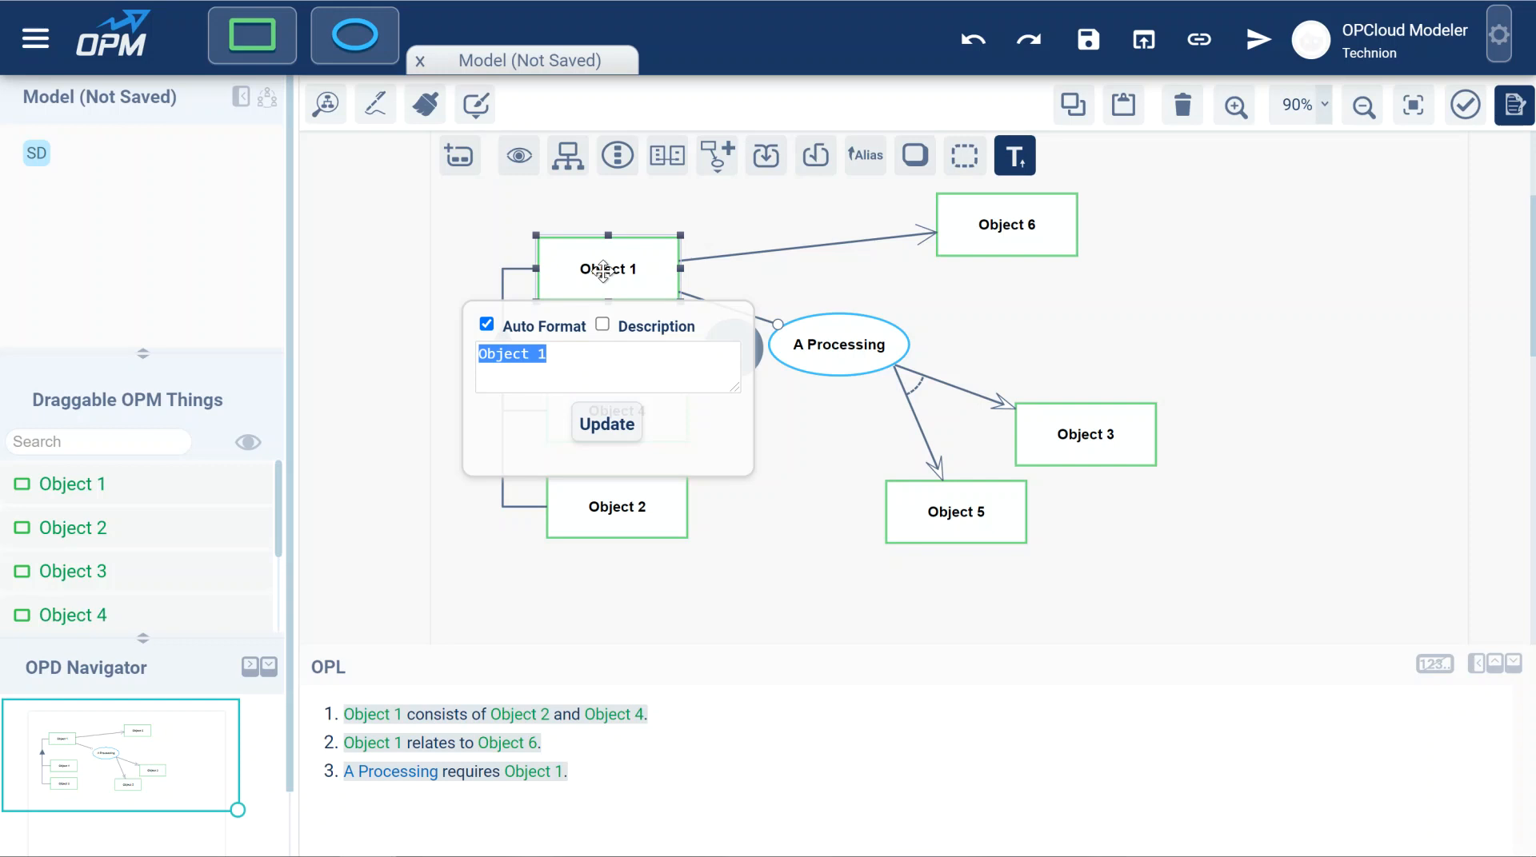
{"action": "type", "text": "Machi"}
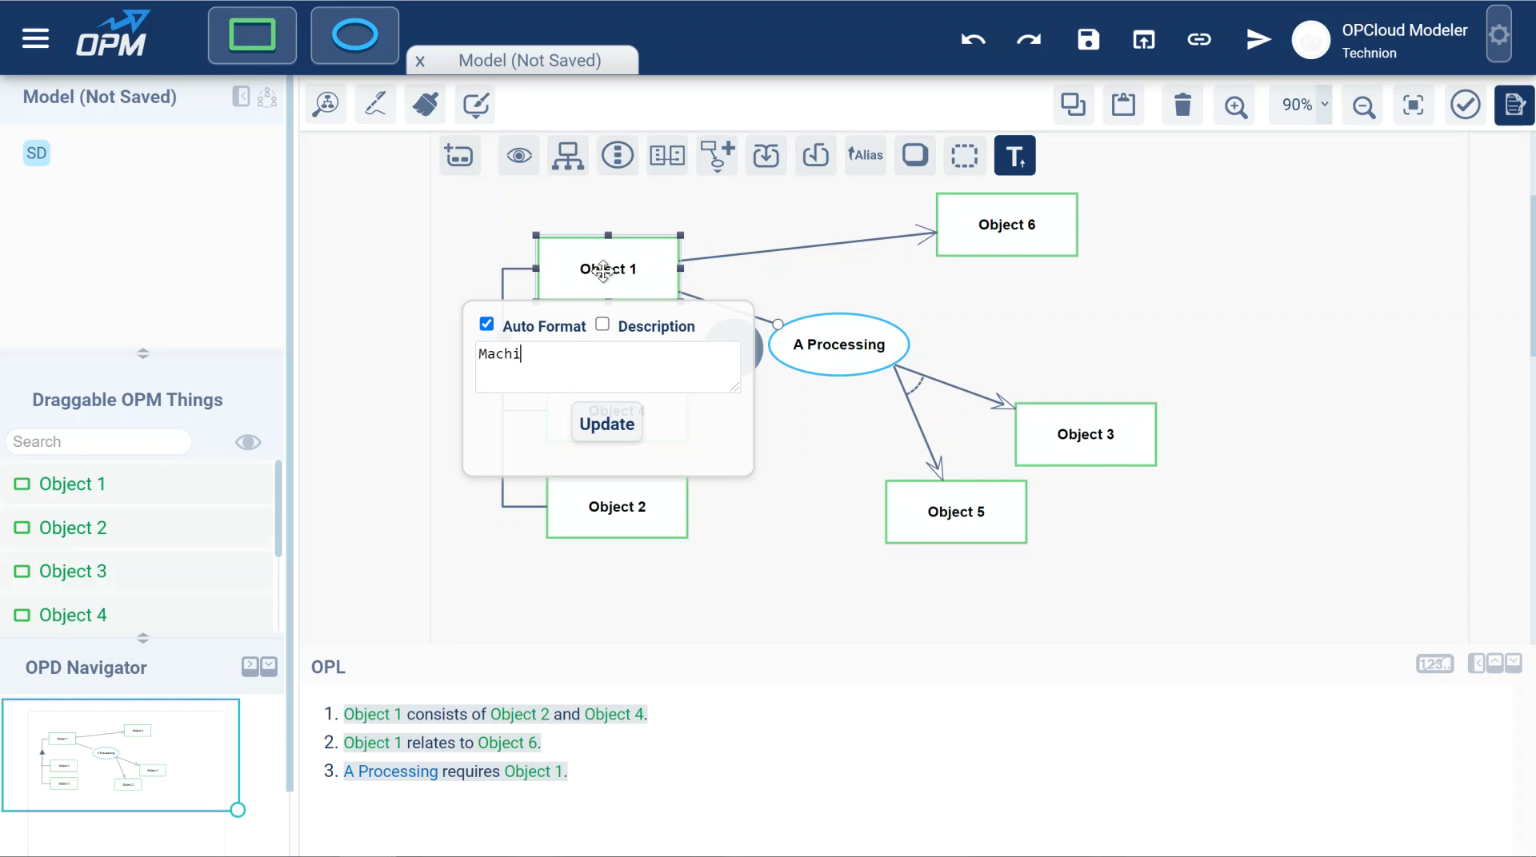
{"action": "type", "text": "ne Center"}
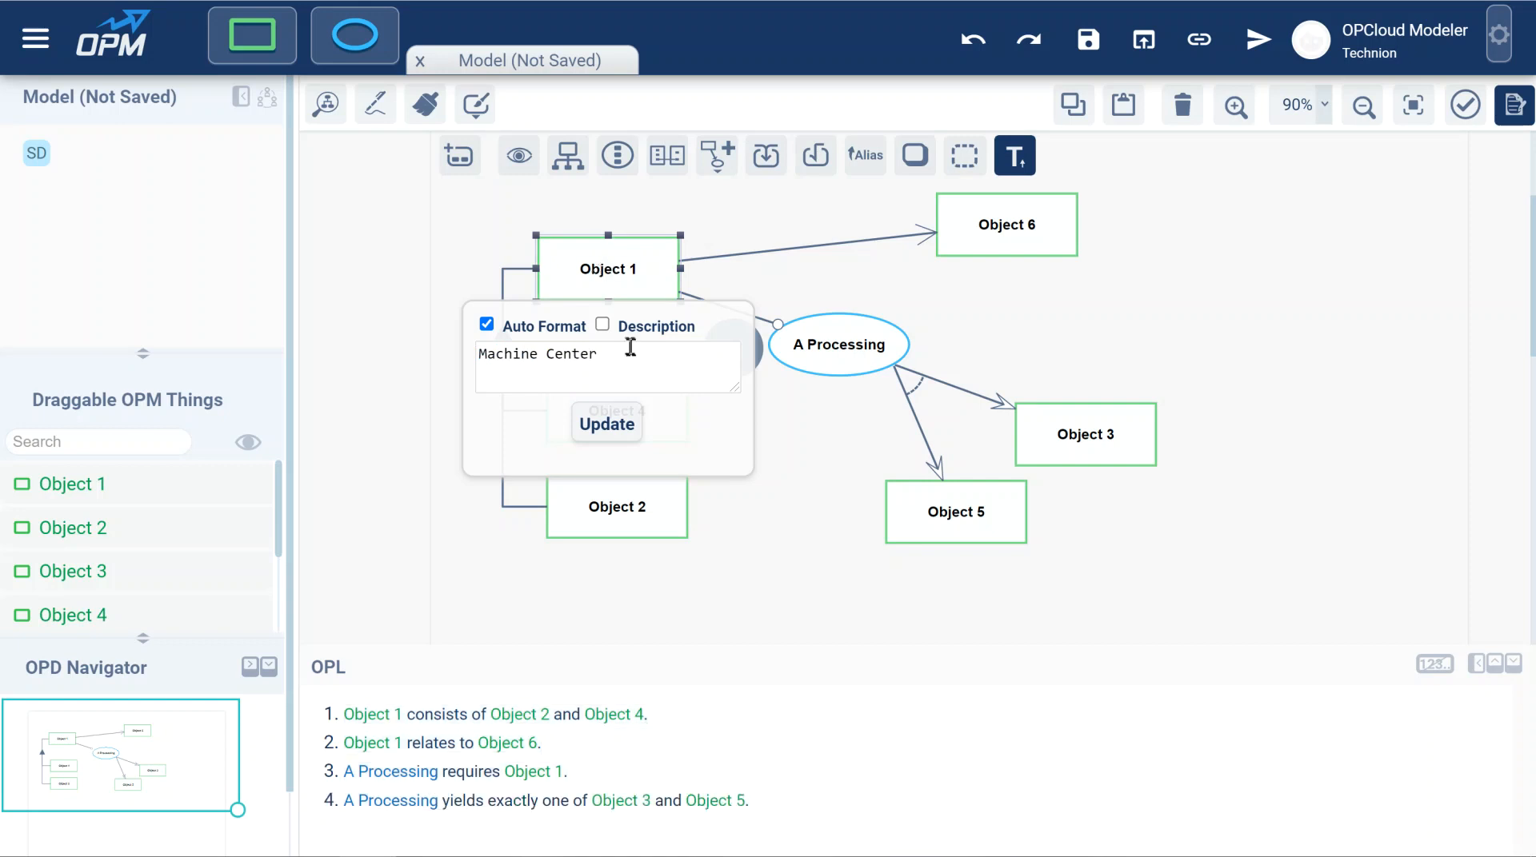
{"action": "left_click", "coordinate": [614, 417]}
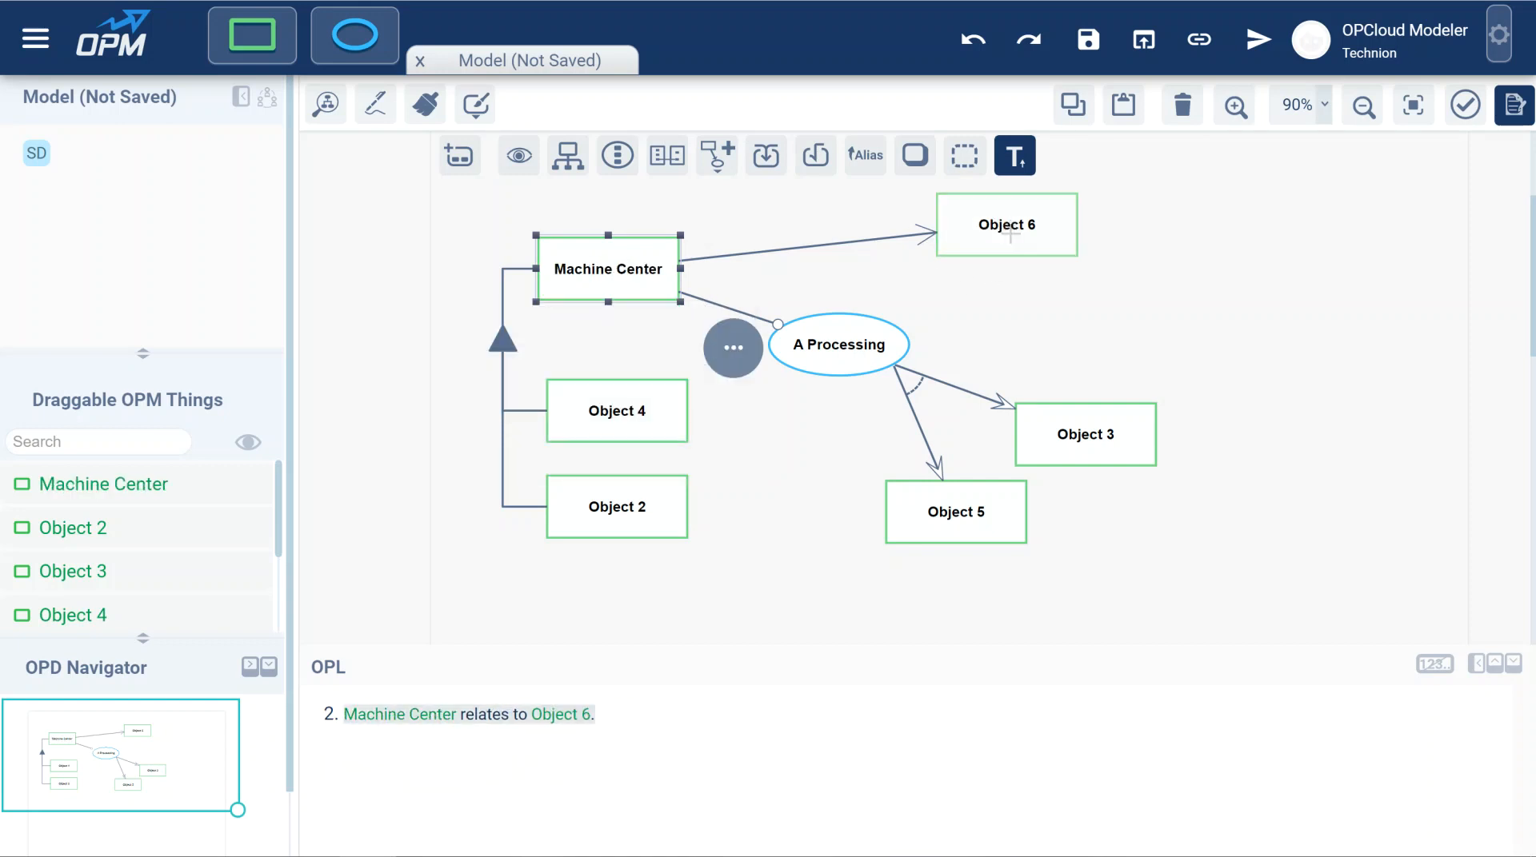
Rename Object 6 to Machine.
{"action": "double_click", "coordinate": [1010, 230]}
{"action": "type", "text": "Ma"}
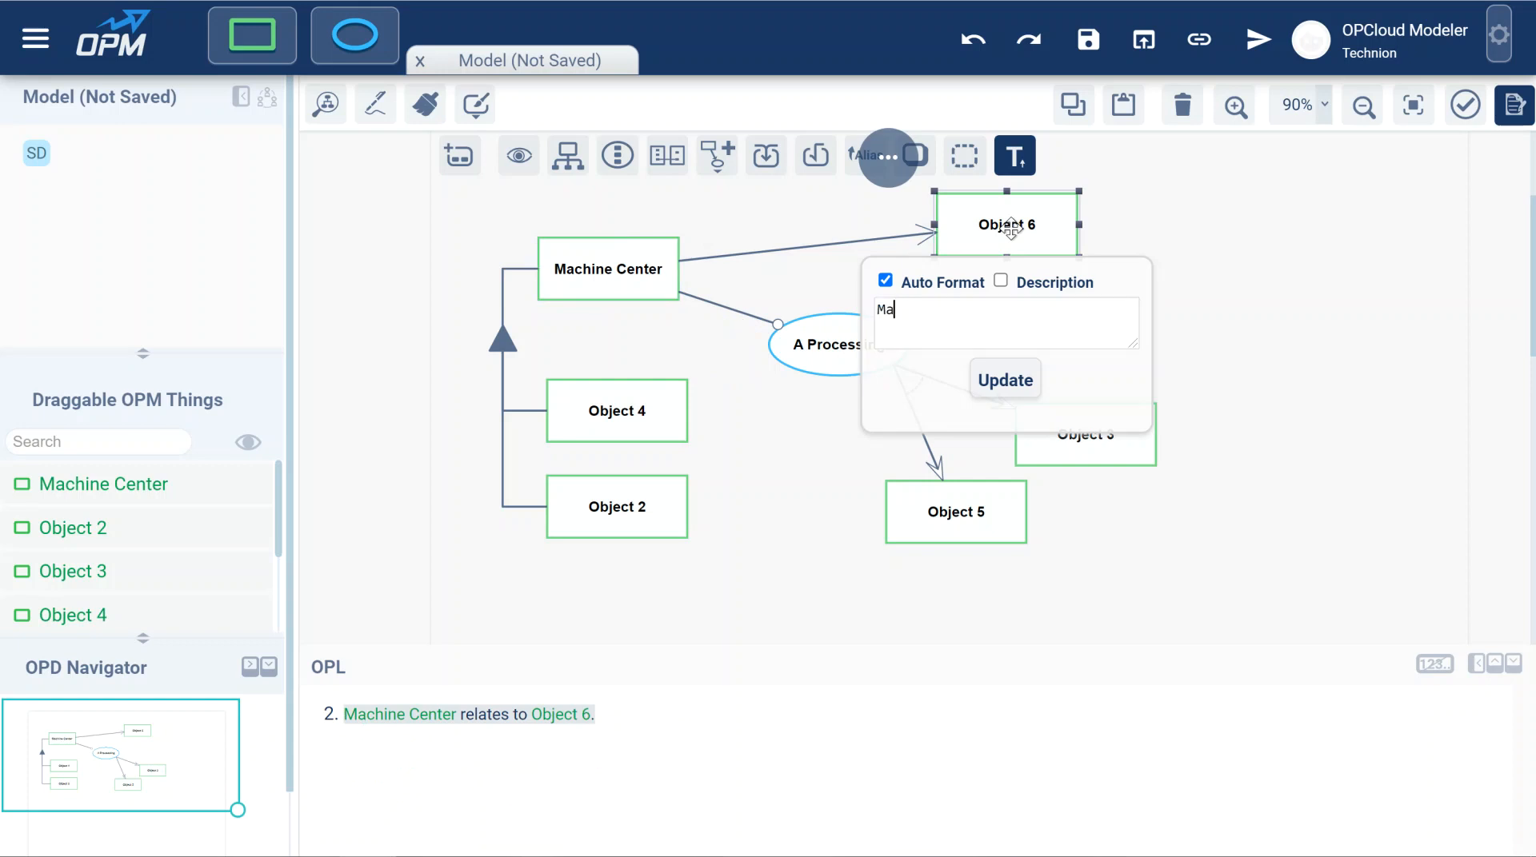
{"action": "type", "text": "chine"}
{"action": "left_click", "coordinate": [1004, 379]}
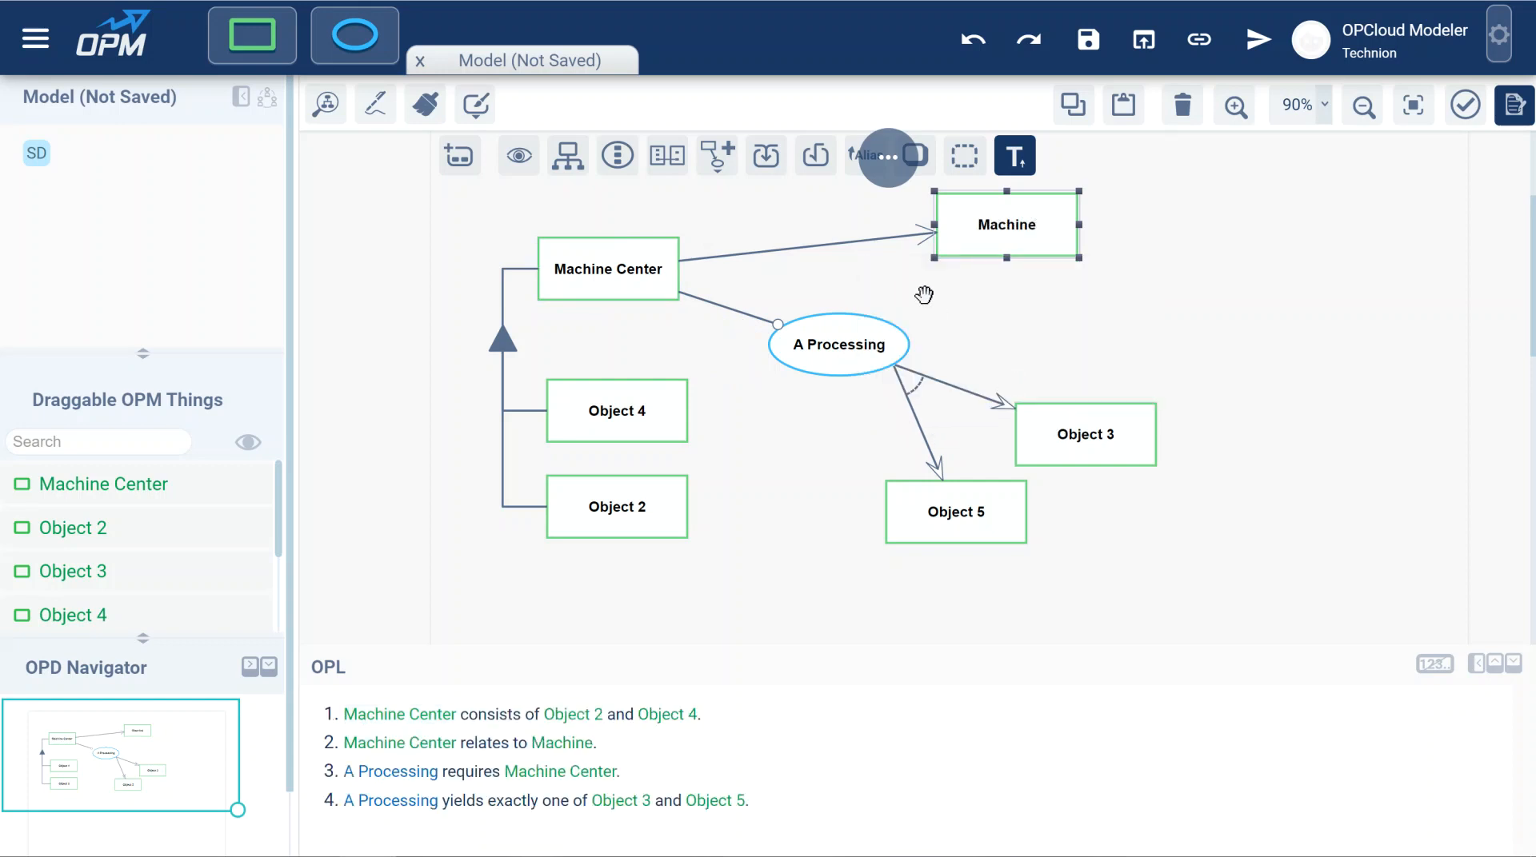
Give the link from Machine Center to Machine the tag "controls".
{"action": "left_click", "coordinate": [790, 256]}
{"action": "double_click", "coordinate": [790, 260]}
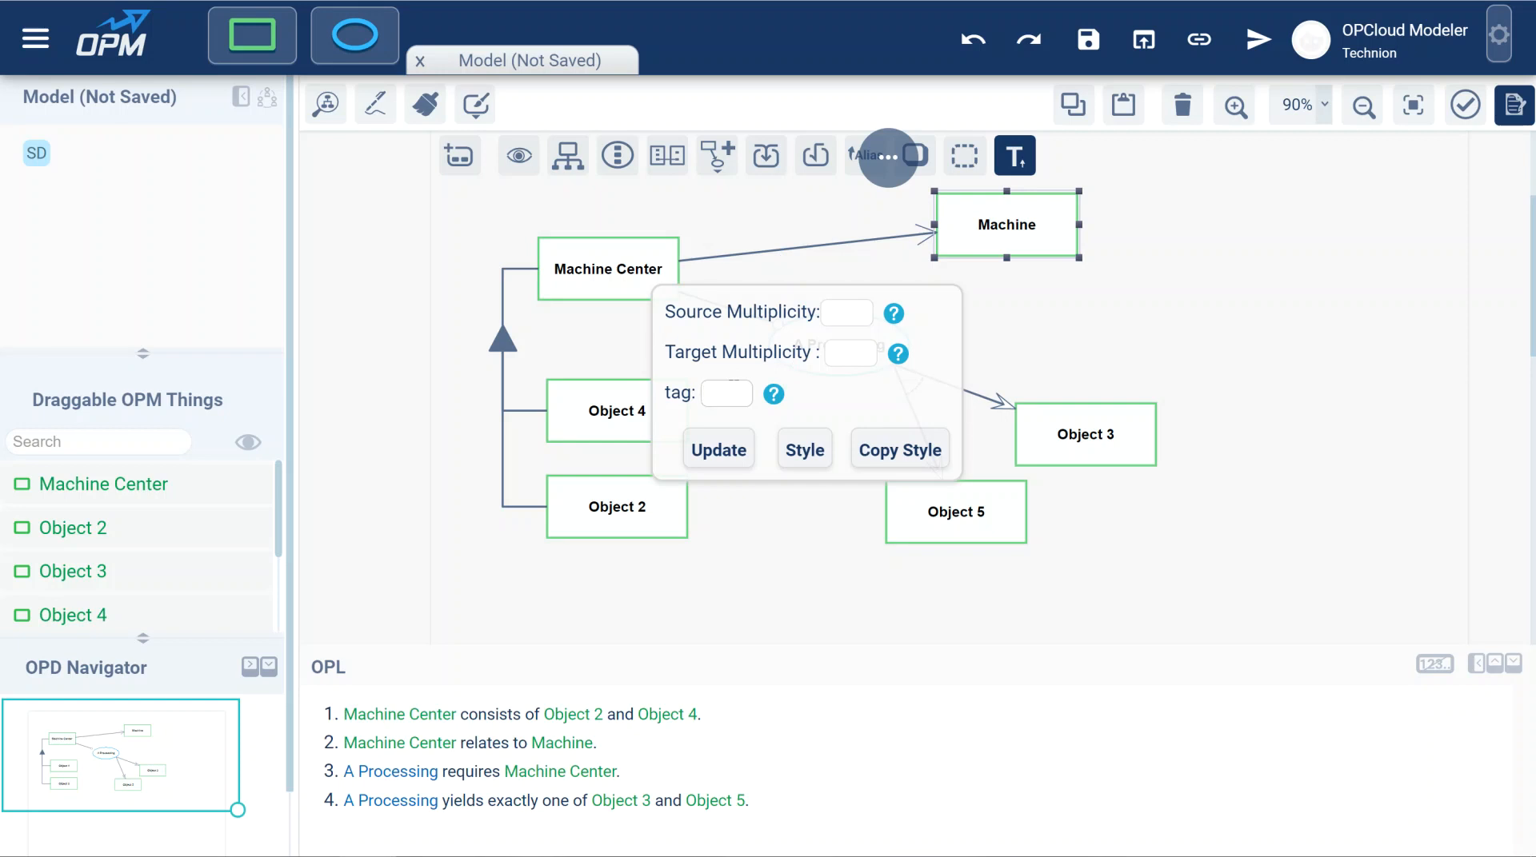
{"action": "type", "text": "con"}
{"action": "type", "text": "trol"}
{"action": "type", "text": "s"}
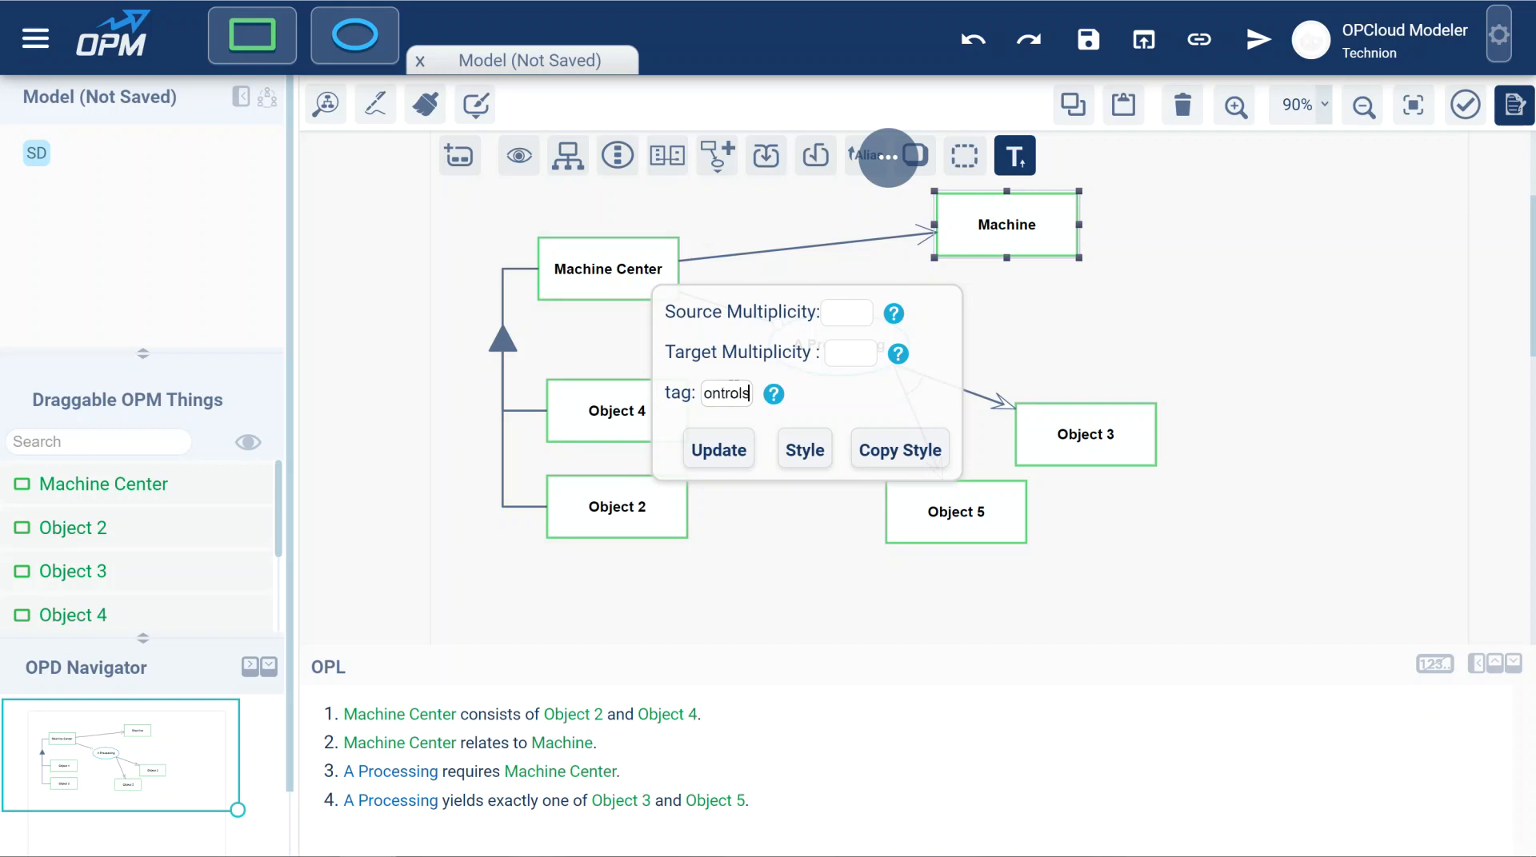
{"action": "left_click", "coordinate": [734, 454]}
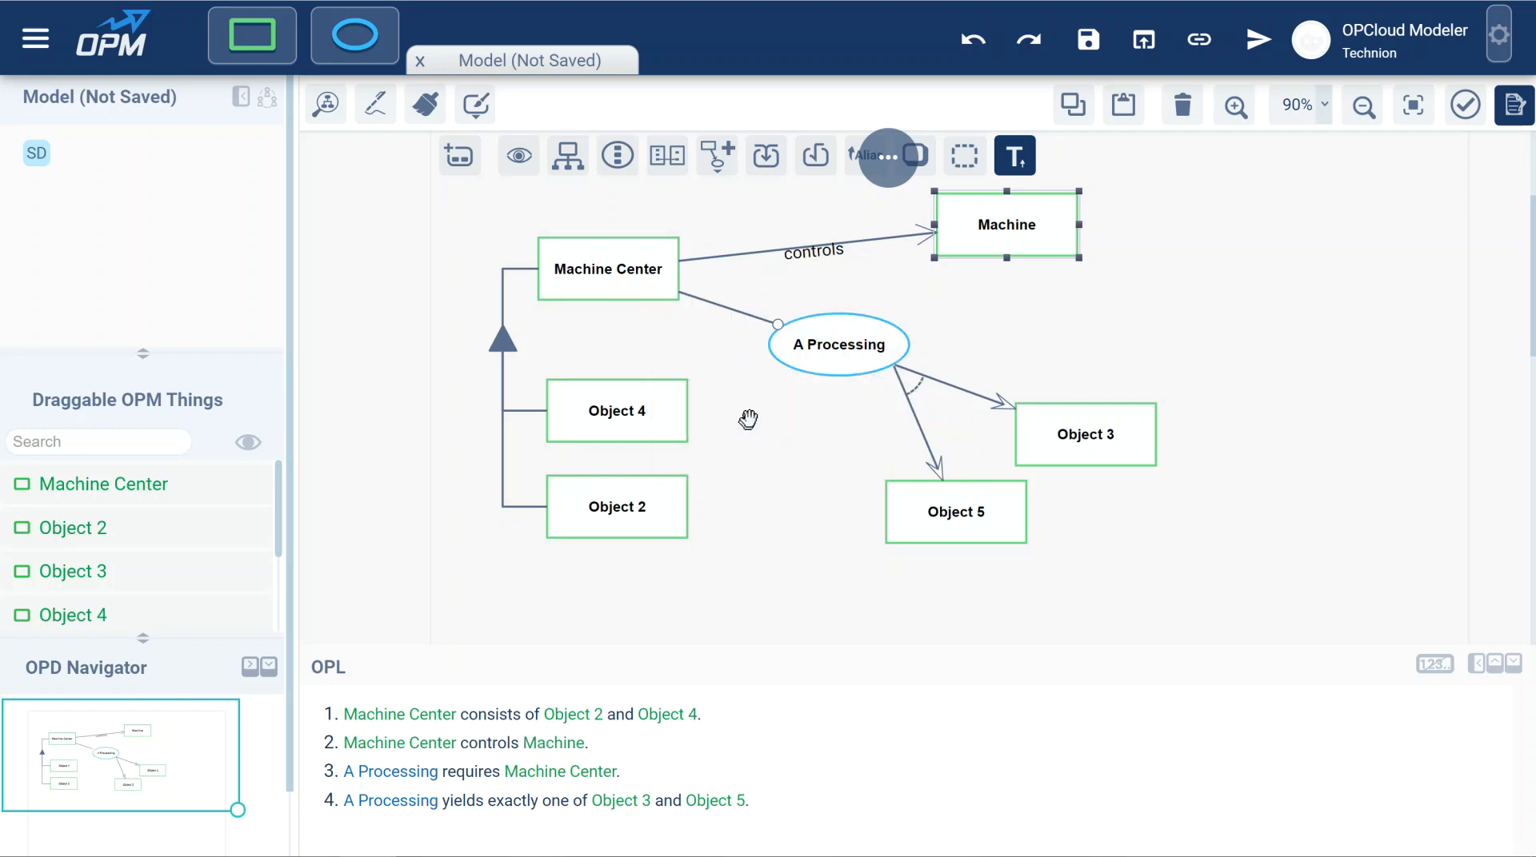
Set the target multiplicity of the "controls" link to 2,3*n;n<=4 and place its label above the line, clear of Machine.
{"action": "left_click", "coordinate": [830, 247]}
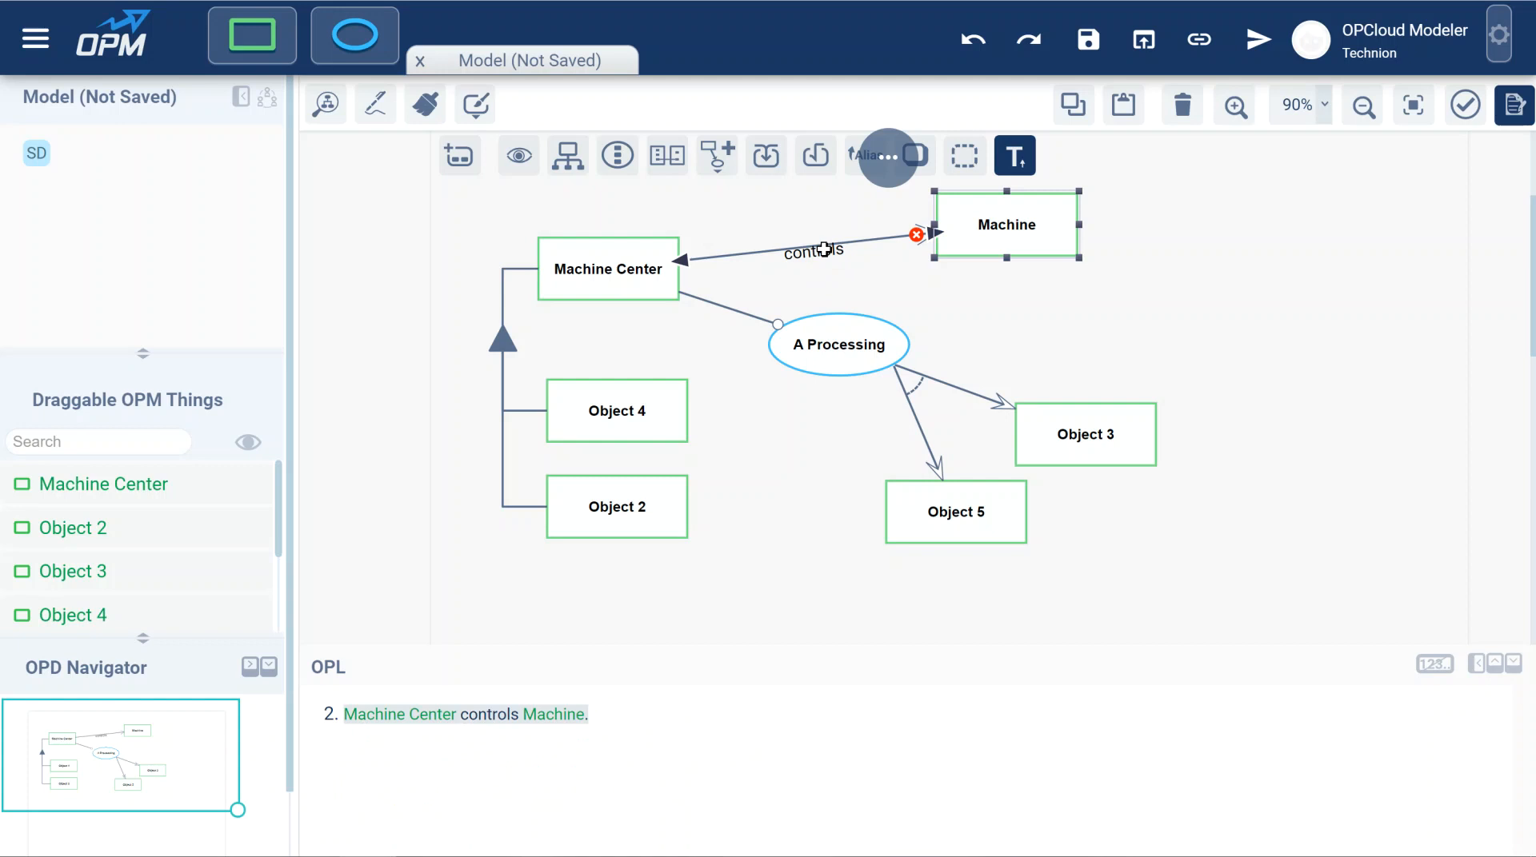
{"action": "left_click", "coordinate": [864, 240]}
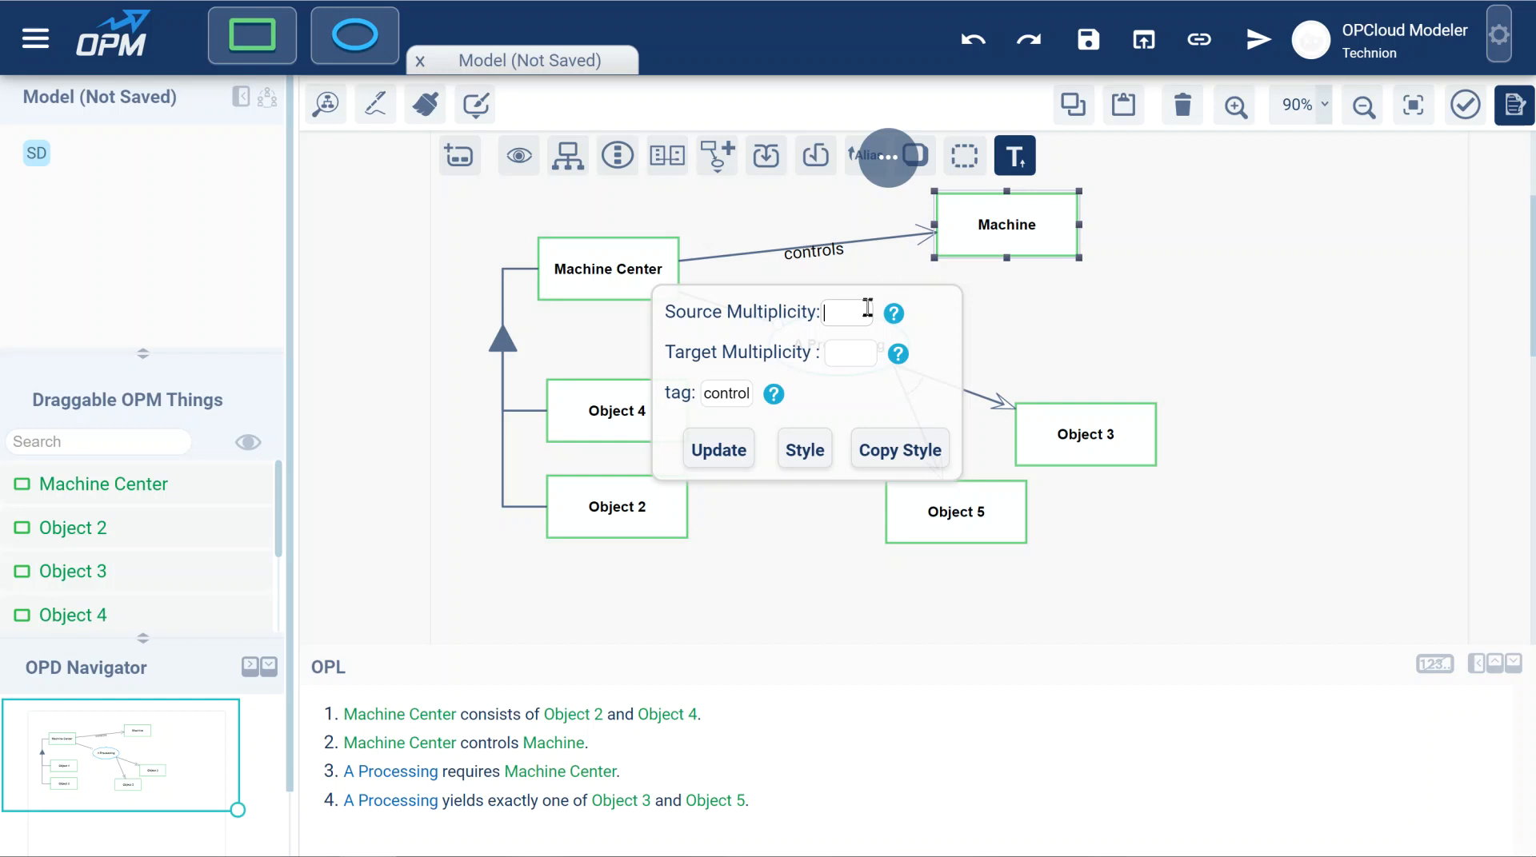
{"action": "key", "text": "Tab"}
{"action": "type", "text": "2,"}
{"action": "type", "text": "3*"}
{"action": "type", "text": "n"}
{"action": "type", "text": ";"}
{"action": "type", "text": "n"}
{"action": "type", "text": "<"}
{"action": "type", "text": "="}
{"action": "type", "text": "4"}
{"action": "left_click", "coordinate": [708, 449]}
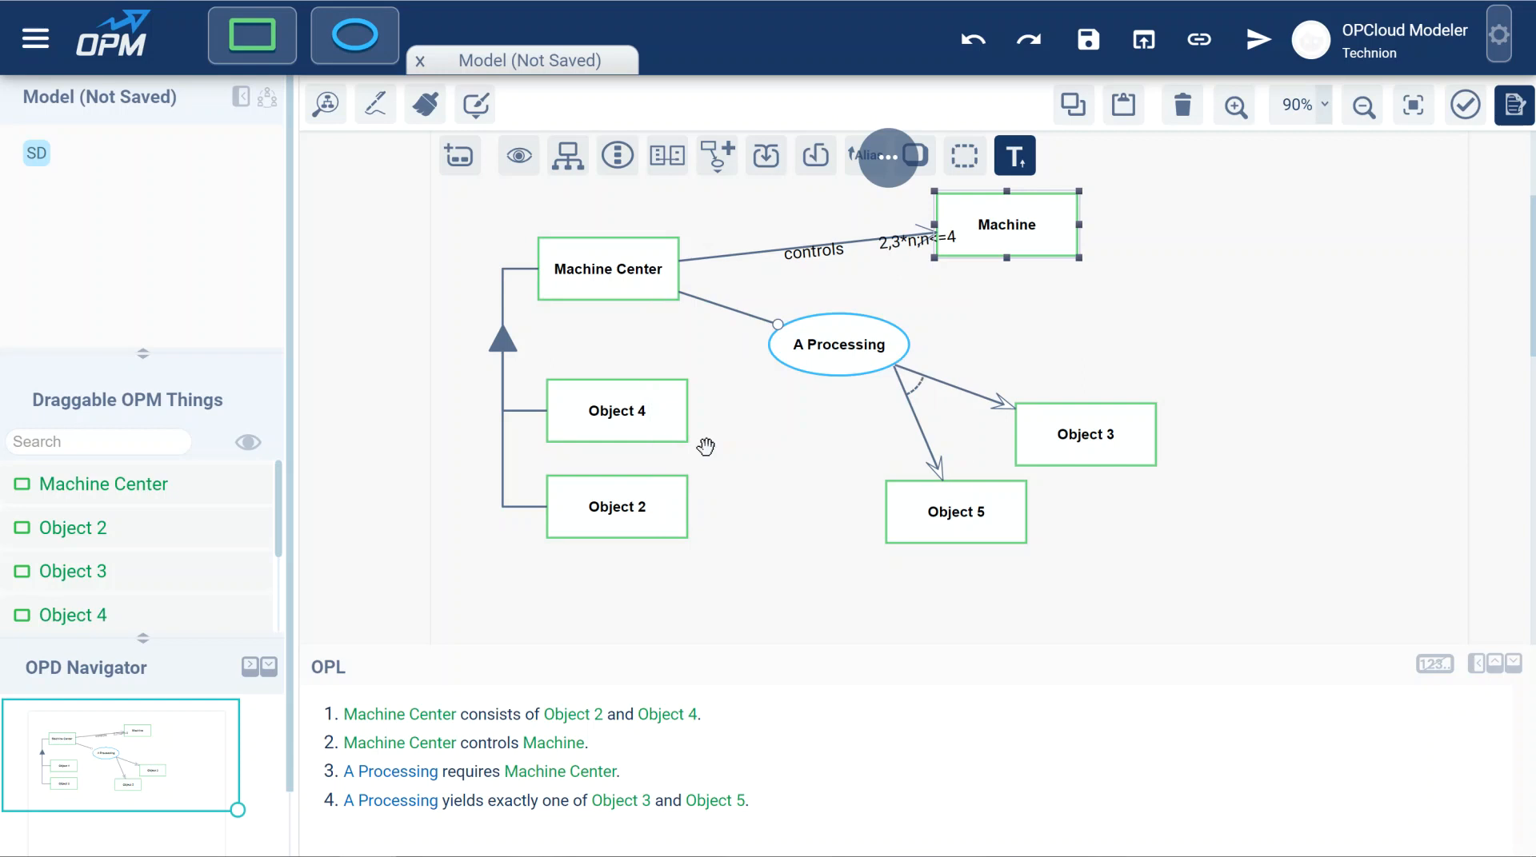
{"action": "left_click_drag", "start_coordinate": [899, 243], "coordinate": [879, 217]}
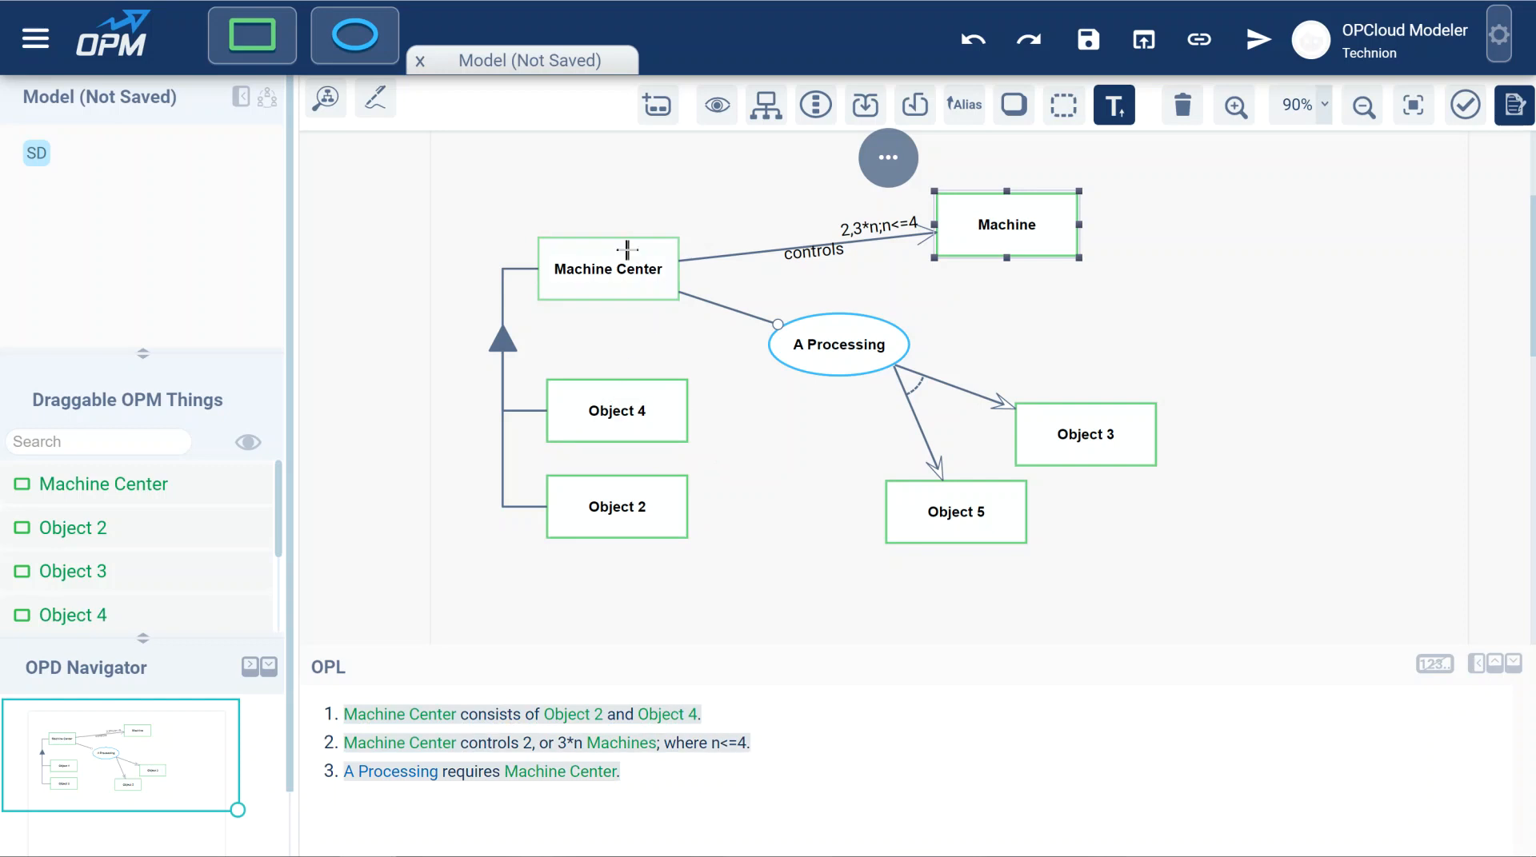
Shift Object 4 slightly to the right and set the target multiplicity of its aggregation link to 3.
{"action": "left_click_drag", "start_coordinate": [603, 410], "coordinate": [614, 415]}
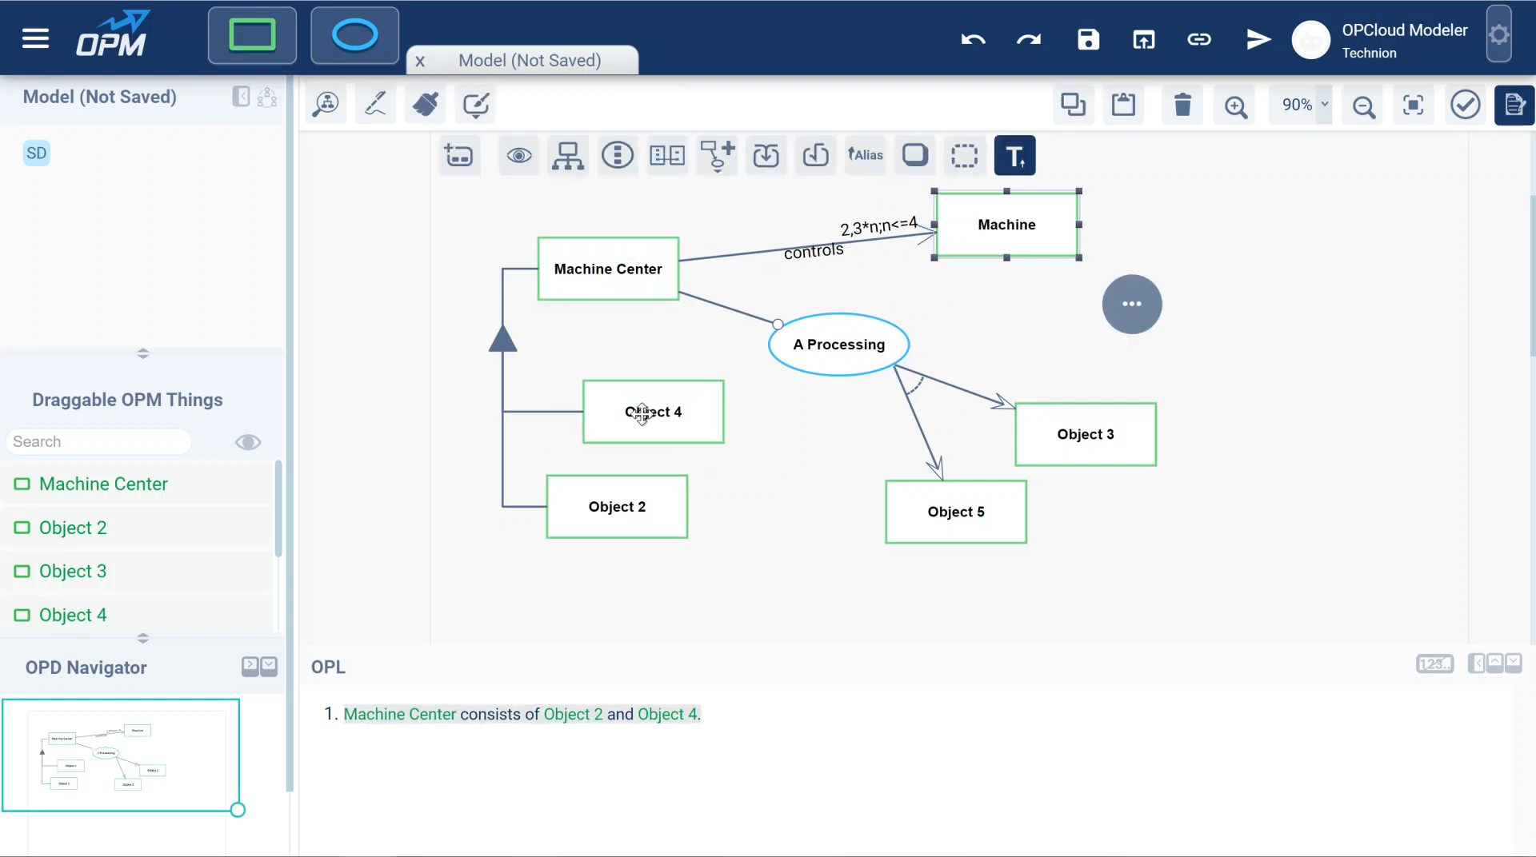
{"action": "left_click", "coordinate": [534, 410]}
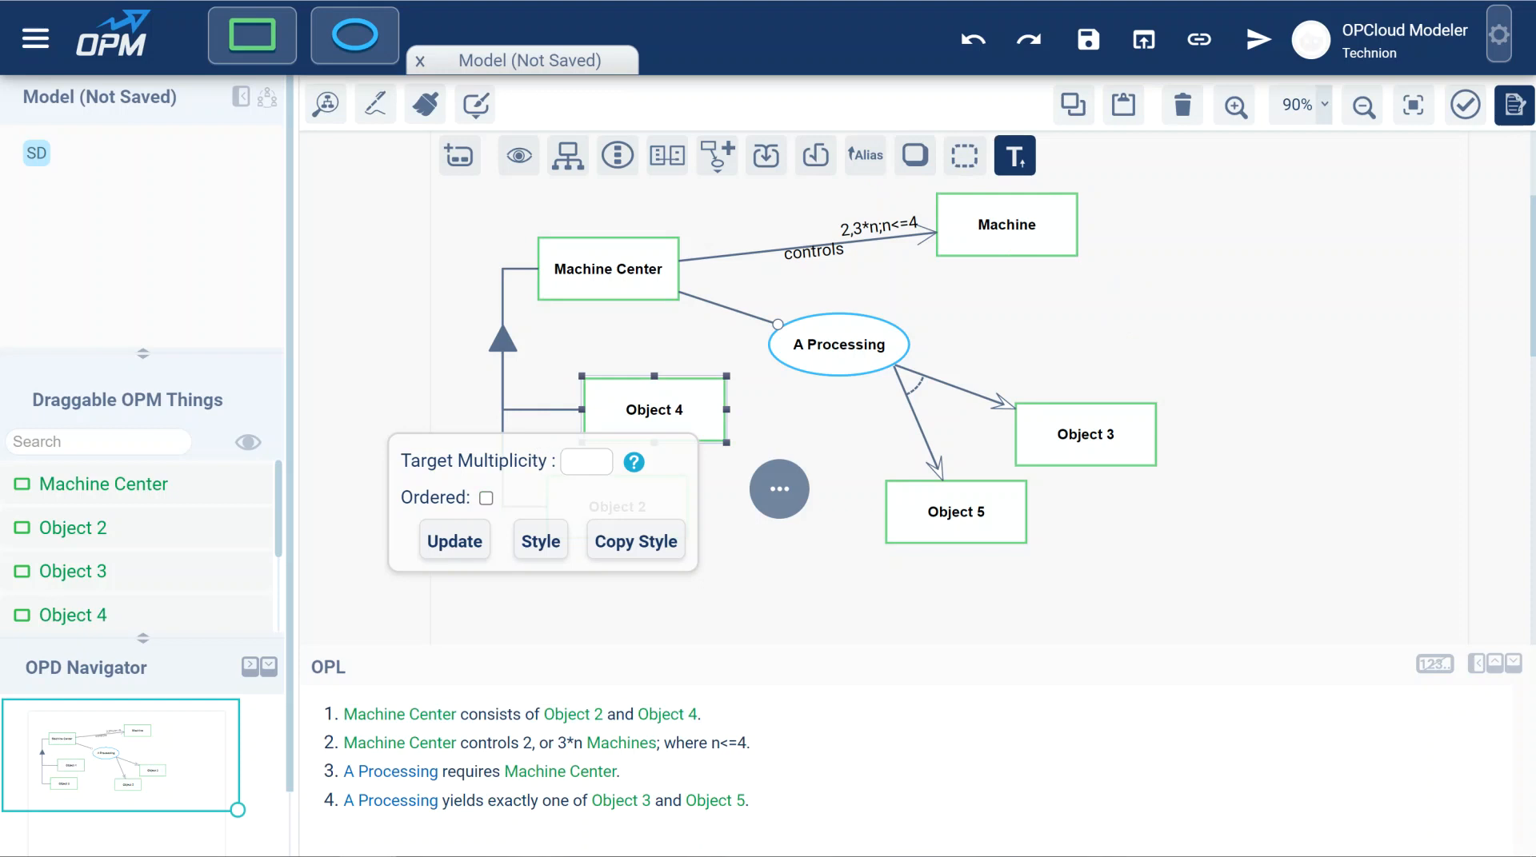
{"action": "type", "text": "3"}
{"action": "left_click", "coordinate": [464, 545]}
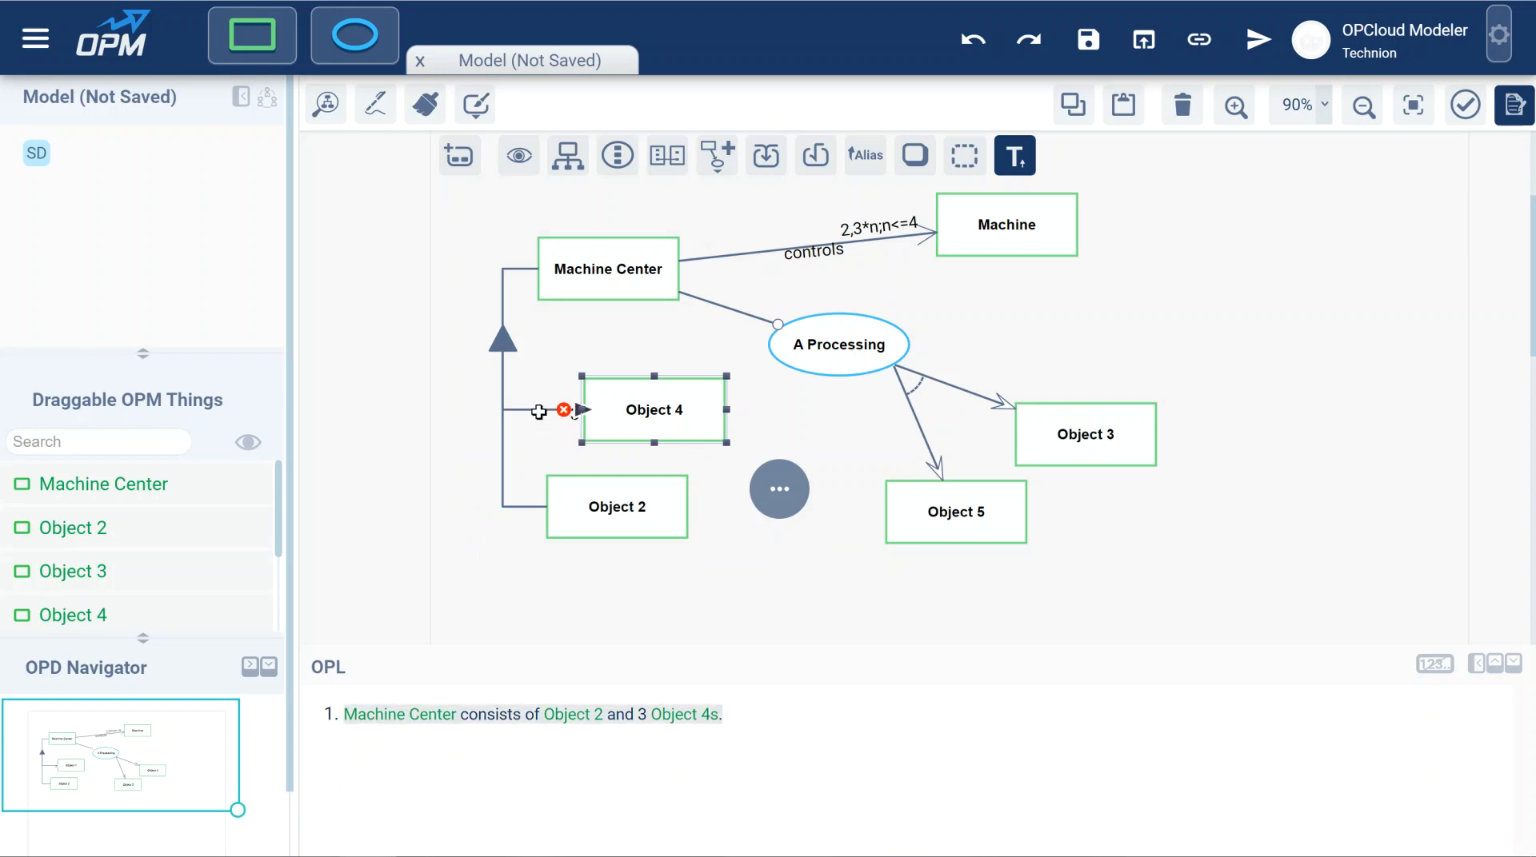
Set the target multiplicity of the aggregation link to Object 4 to the range 1..5.
{"action": "left_click", "coordinate": [543, 415]}
{"action": "double_click", "coordinate": [568, 461]}
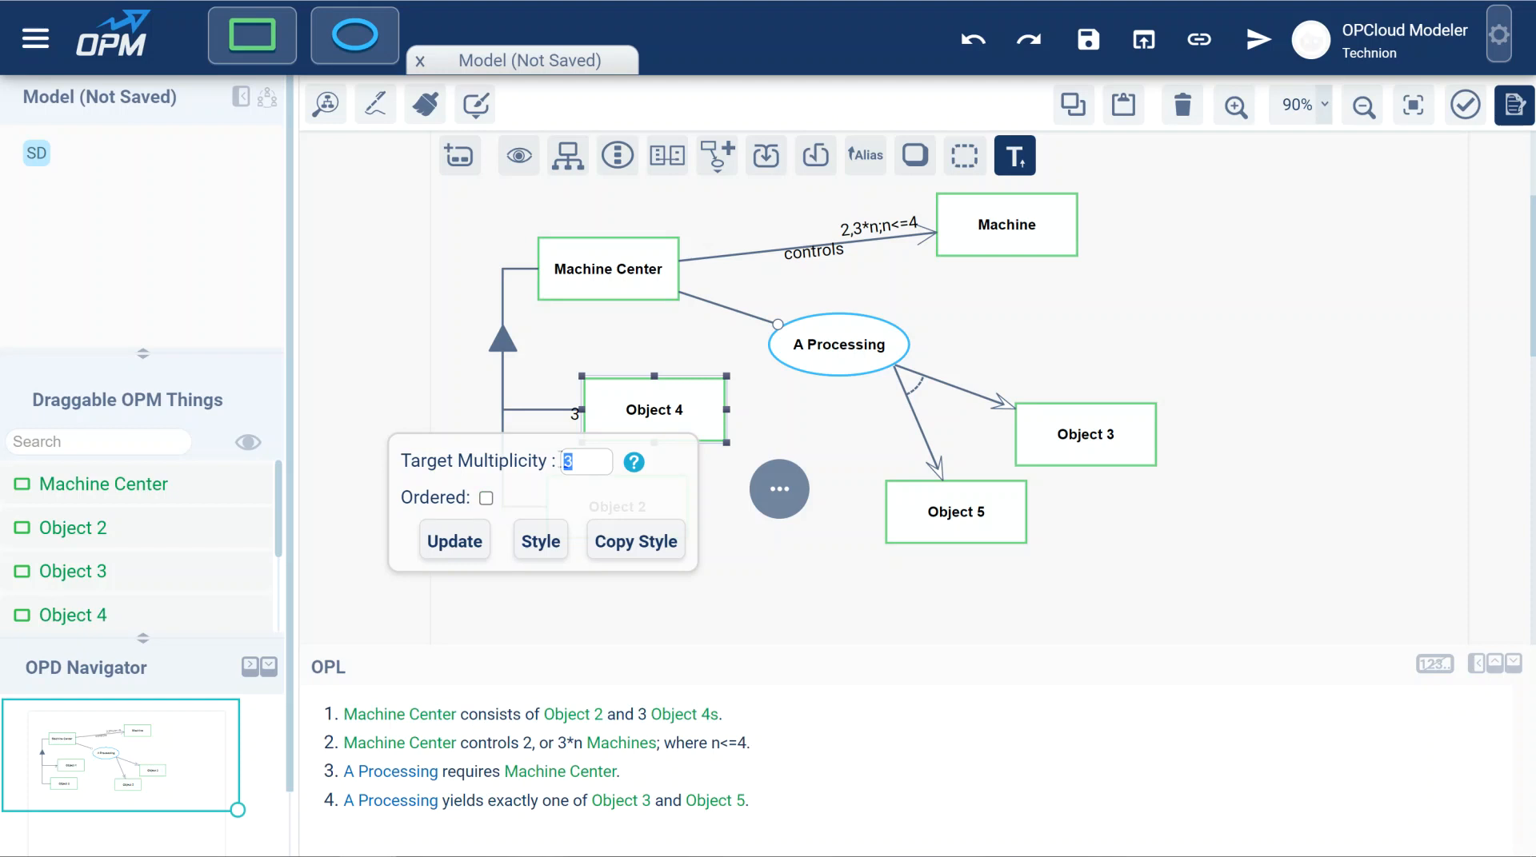
{"action": "type", "text": "1..5"}
{"action": "left_click_drag", "start_coordinate": [571, 462], "coordinate": [583, 468]}
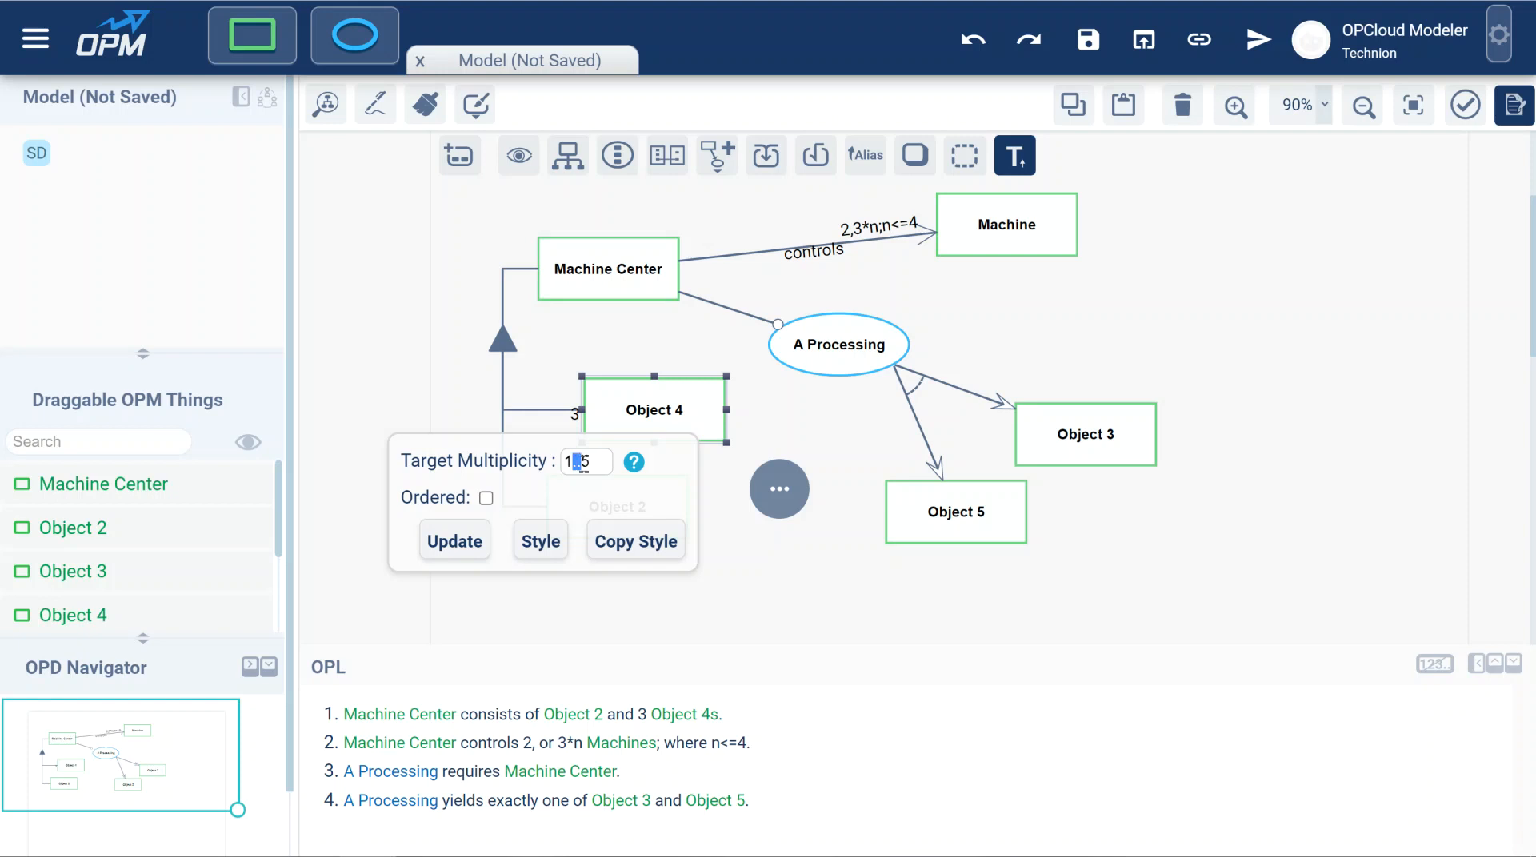
{"action": "left_click", "coordinate": [454, 547]}
Change the target multiplicity of the aggregation link to Object 4 to 0..1.
{"action": "mouse_move", "coordinate": [561, 420]}
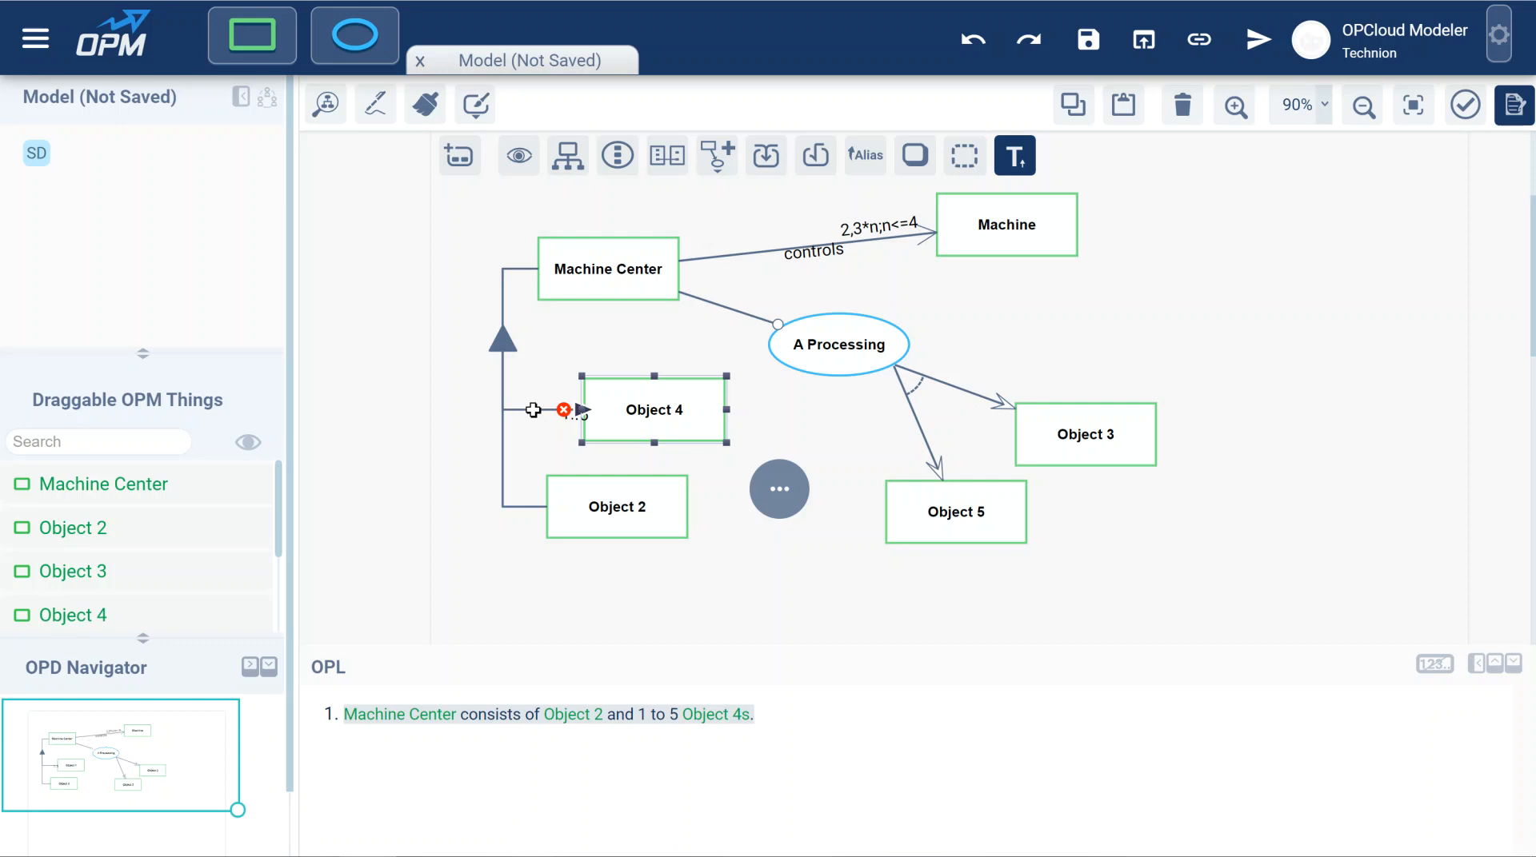
{"action": "left_click", "coordinate": [534, 410]}
{"action": "left_click_drag", "start_coordinate": [592, 463], "coordinate": [562, 460]}
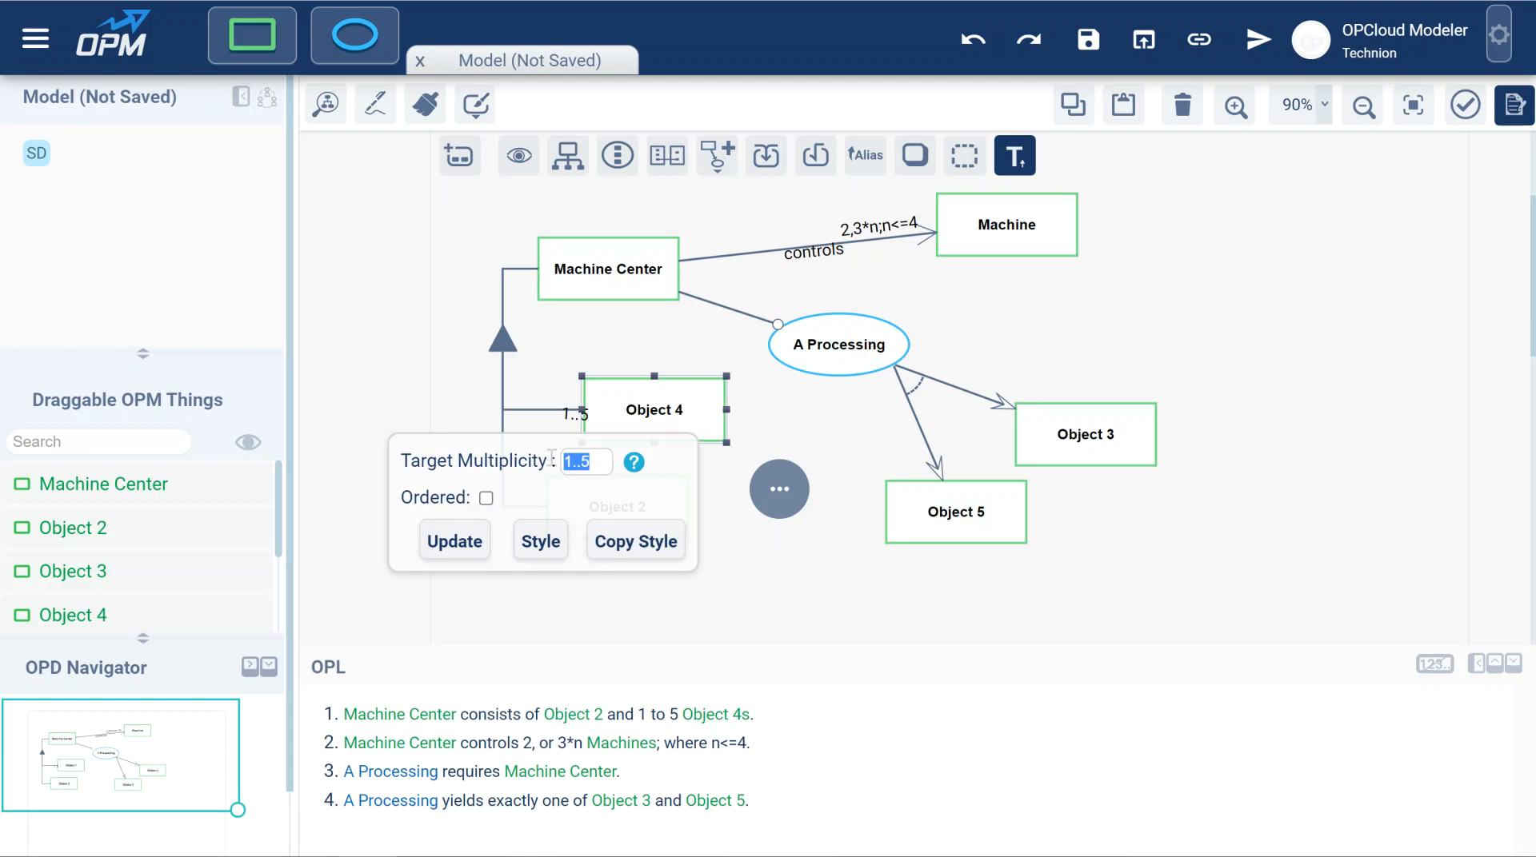
{"action": "type", "text": "0..1"}
{"action": "left_click", "coordinate": [454, 541]}
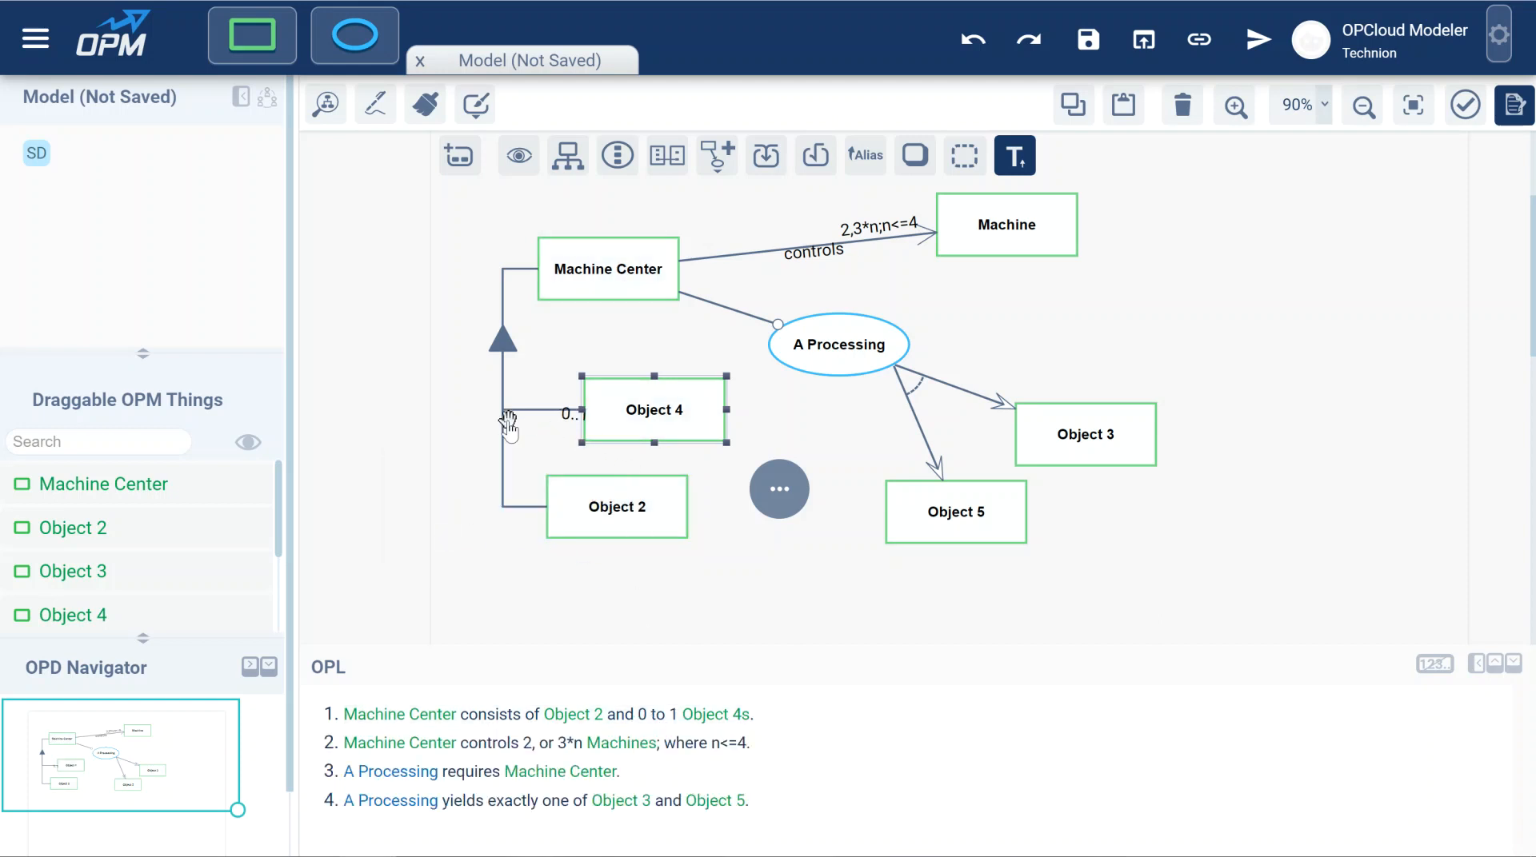
Mark Object 4 as an optional part by setting its aggregation link's target multiplicity to ?
{"action": "left_click", "coordinate": [529, 410]}
{"action": "left_click_drag", "start_coordinate": [602, 462], "coordinate": [547, 464]}
{"action": "type", "text": "?"}
{"action": "left_click", "coordinate": [454, 536]}
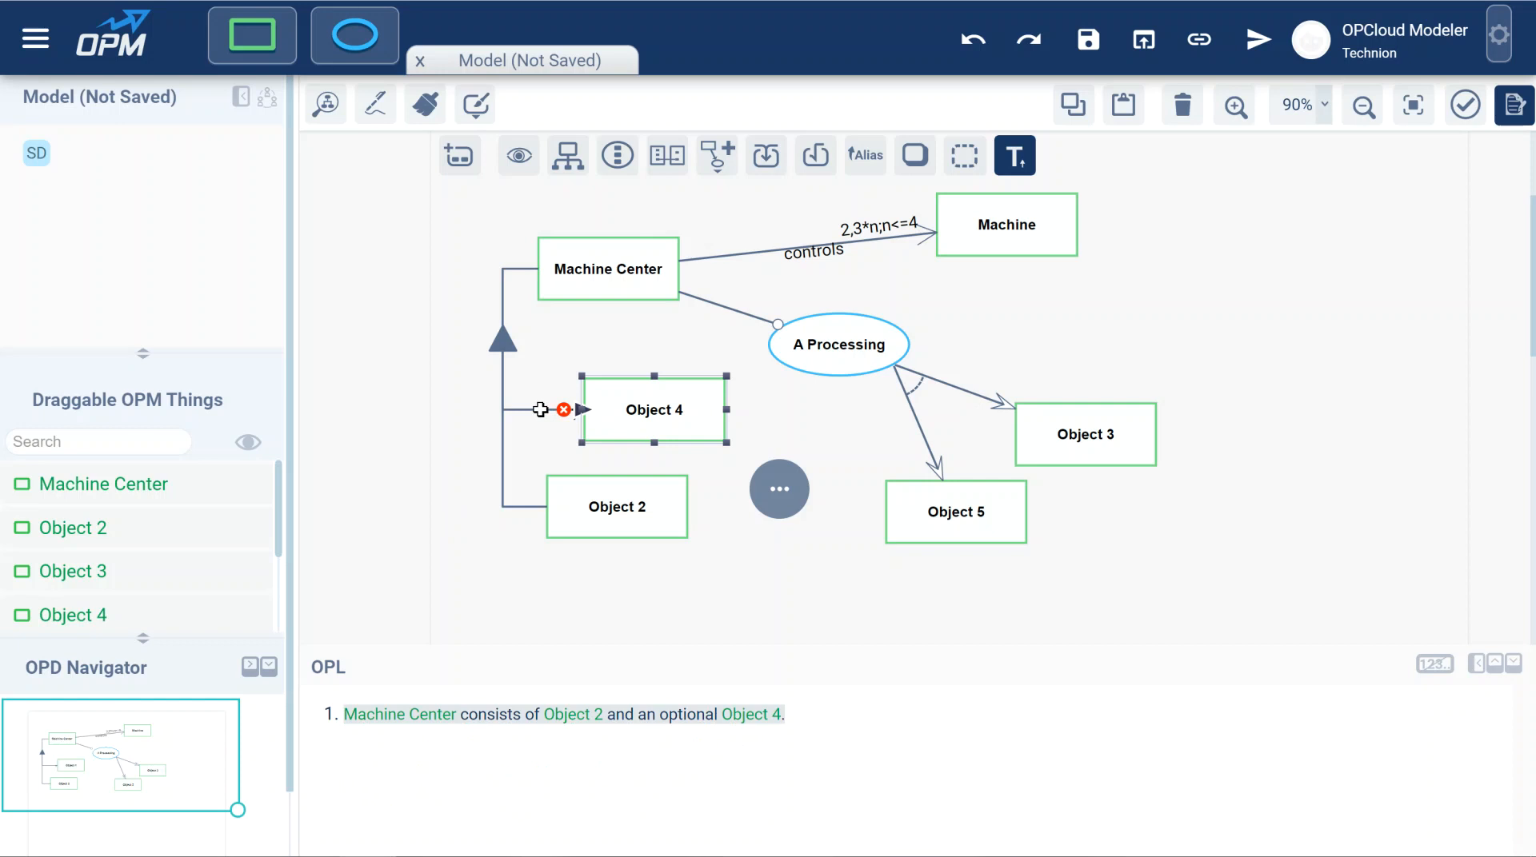
Set the target multiplicity of the aggregation link to Object 4 to 0..*.
{"action": "left_click", "coordinate": [540, 409]}
{"action": "left_click_drag", "start_coordinate": [578, 463], "coordinate": [563, 462]}
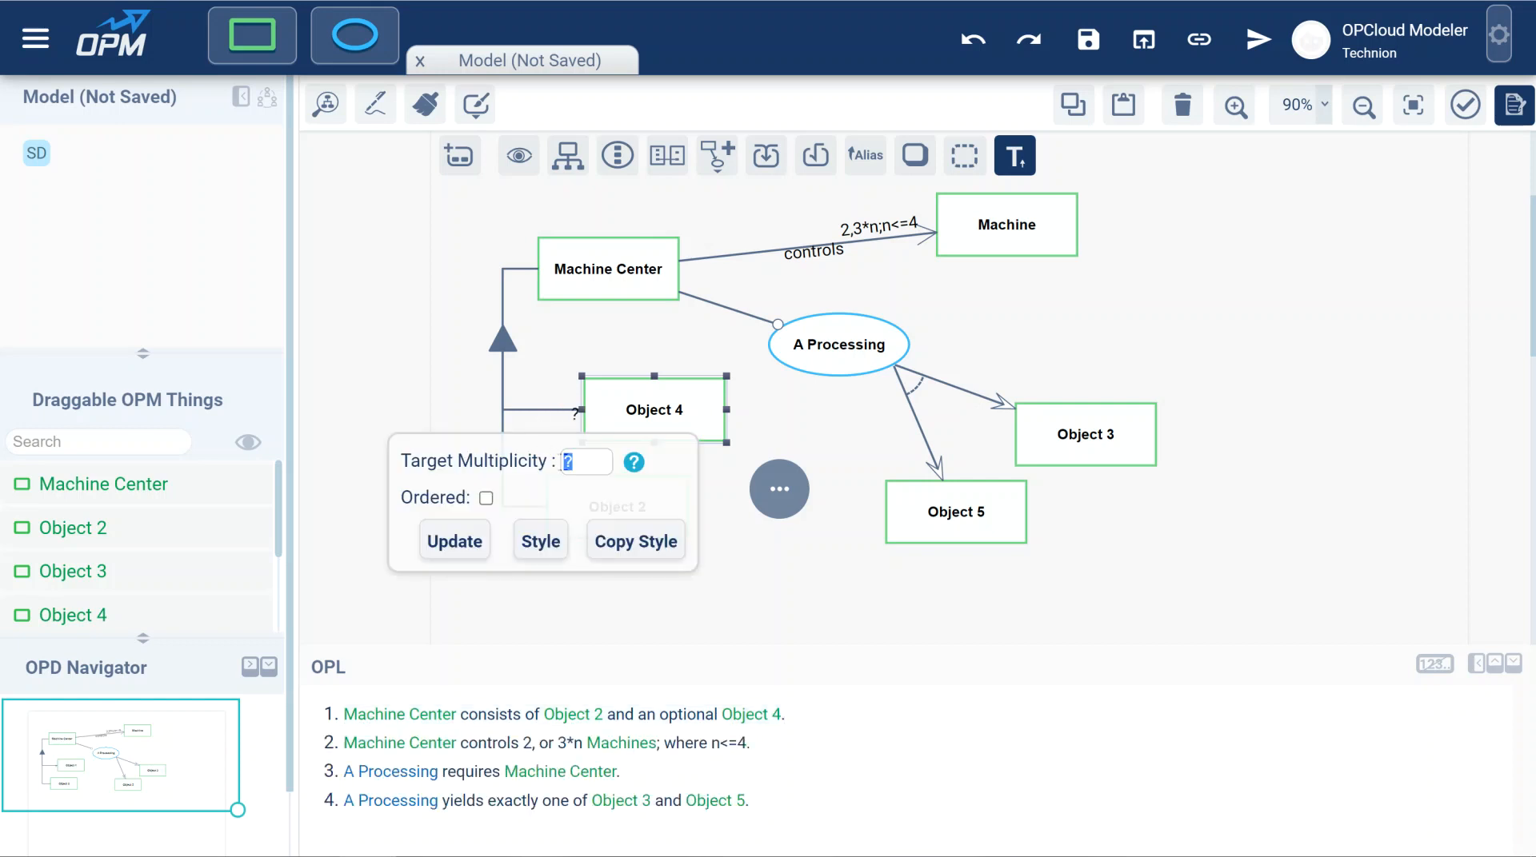
{"action": "type", "text": "0..*"}
{"action": "left_click", "coordinate": [455, 542]}
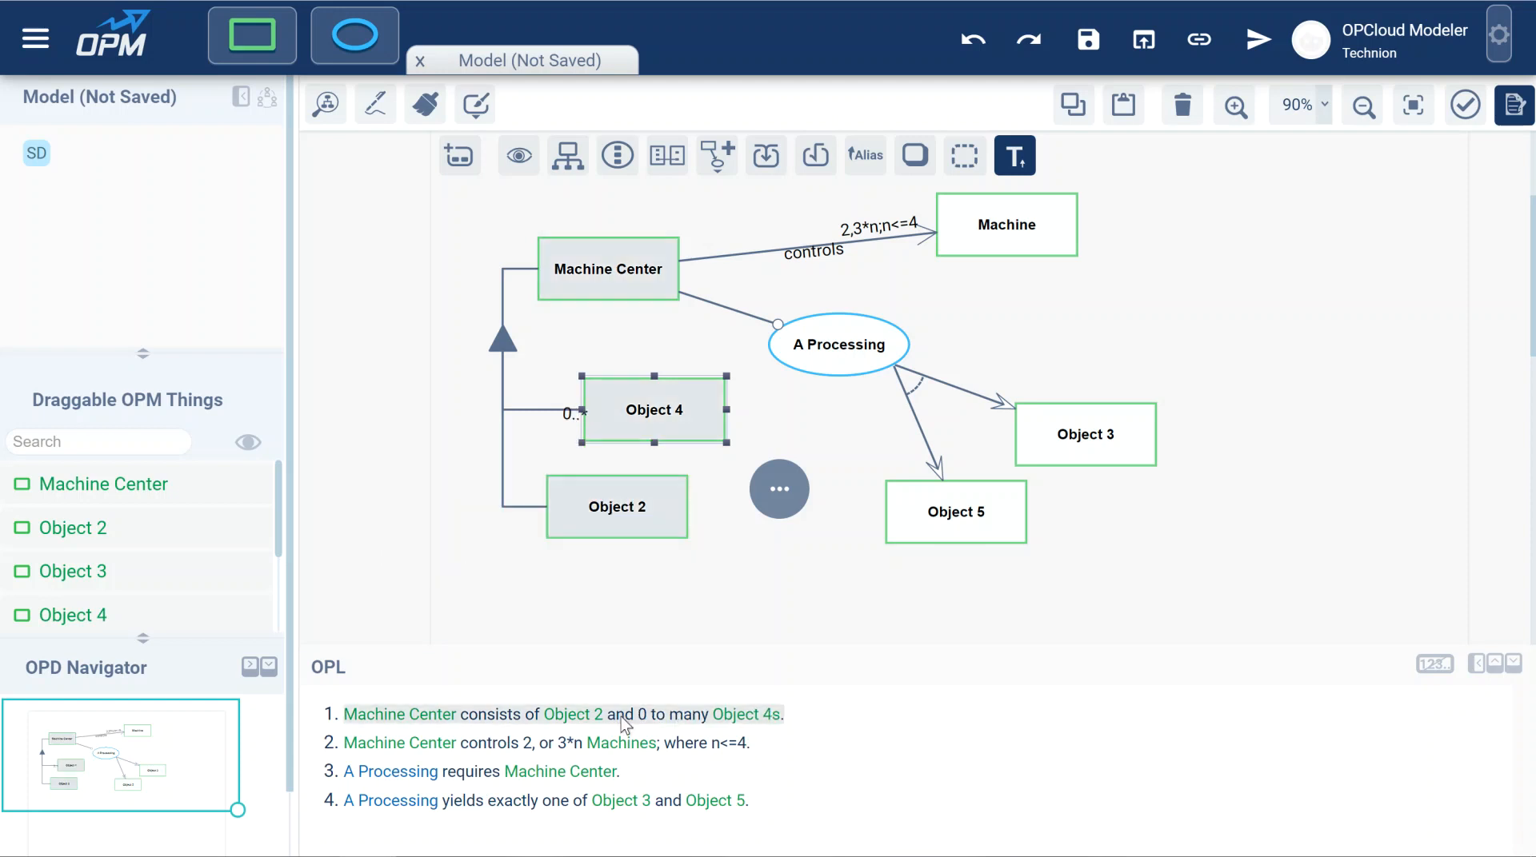
Replace the target multiplicity of the aggregation link to Object 4 with *.
{"action": "left_click", "coordinate": [533, 410]}
{"action": "left_click_drag", "start_coordinate": [588, 463], "coordinate": [558, 463]}
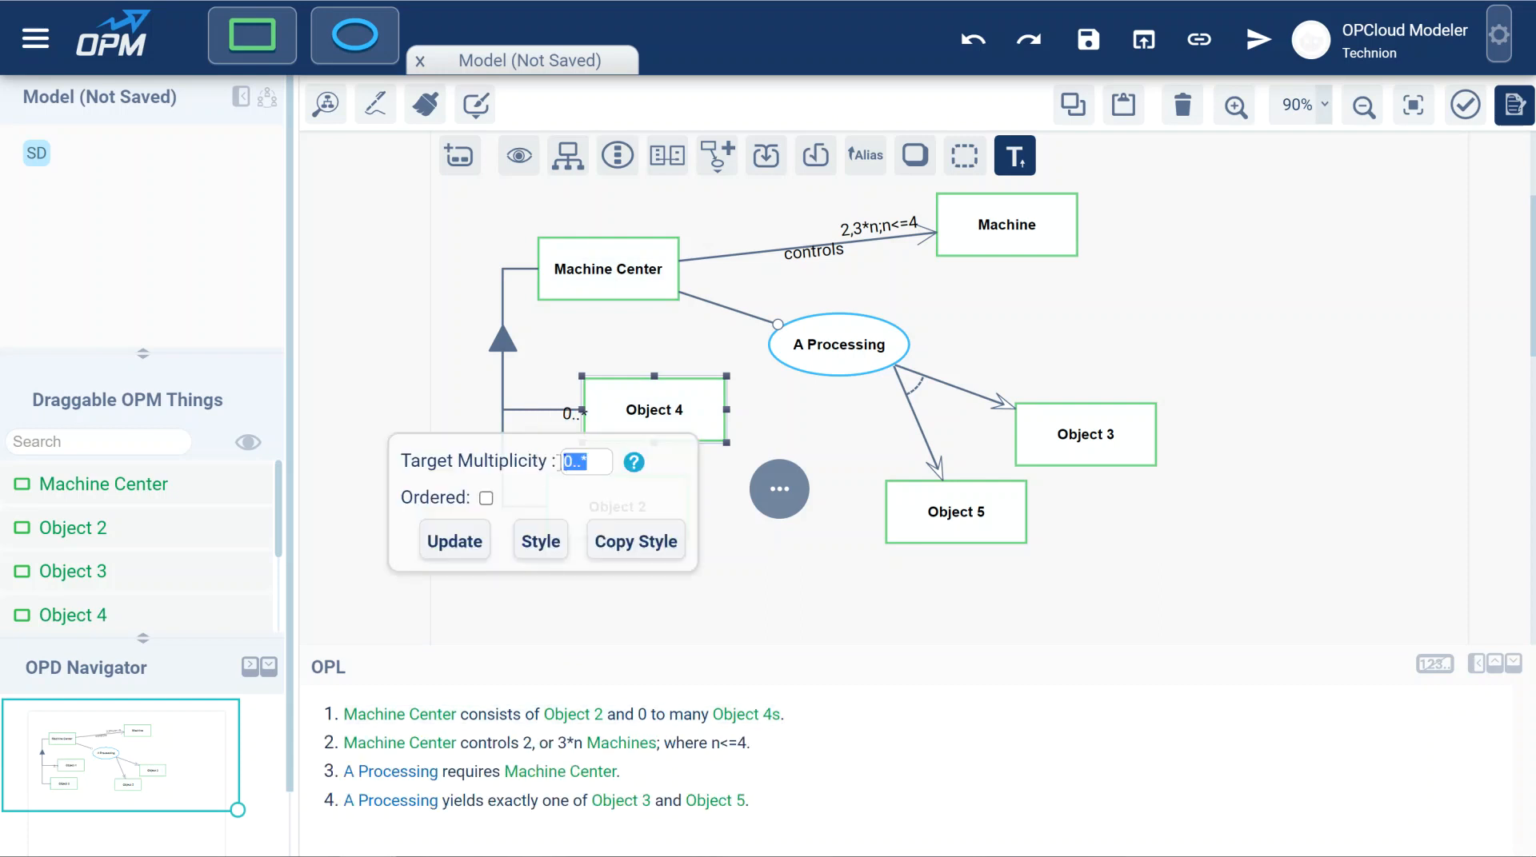
{"action": "type", "text": "?"}
{"action": "left_click", "coordinate": [453, 540]}
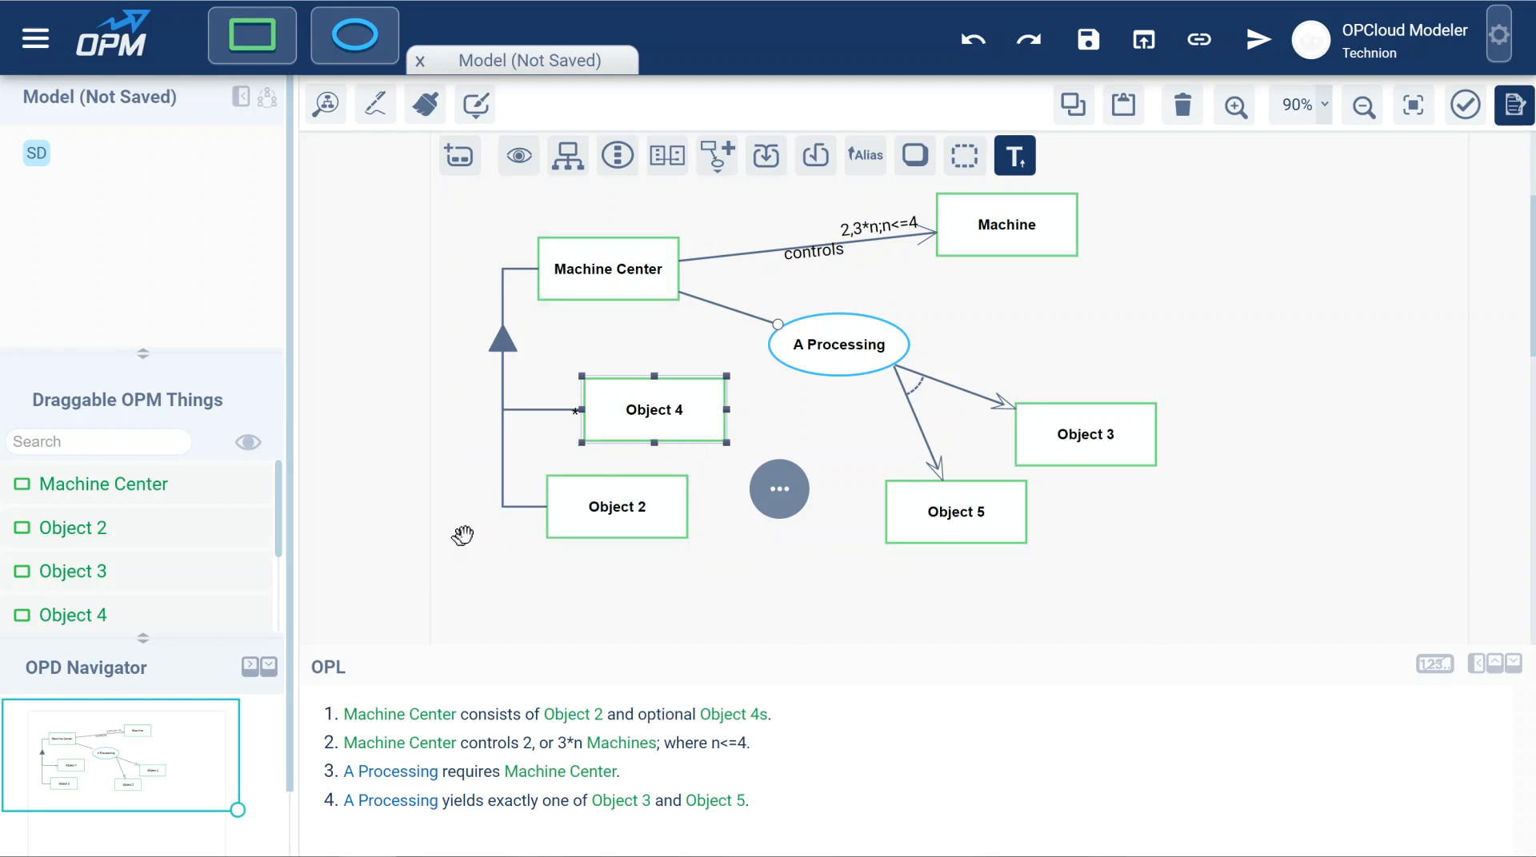
Set the target multiplicity of the aggregation link to Object 4 to 1..*.
{"action": "mouse_move", "coordinate": [544, 409]}
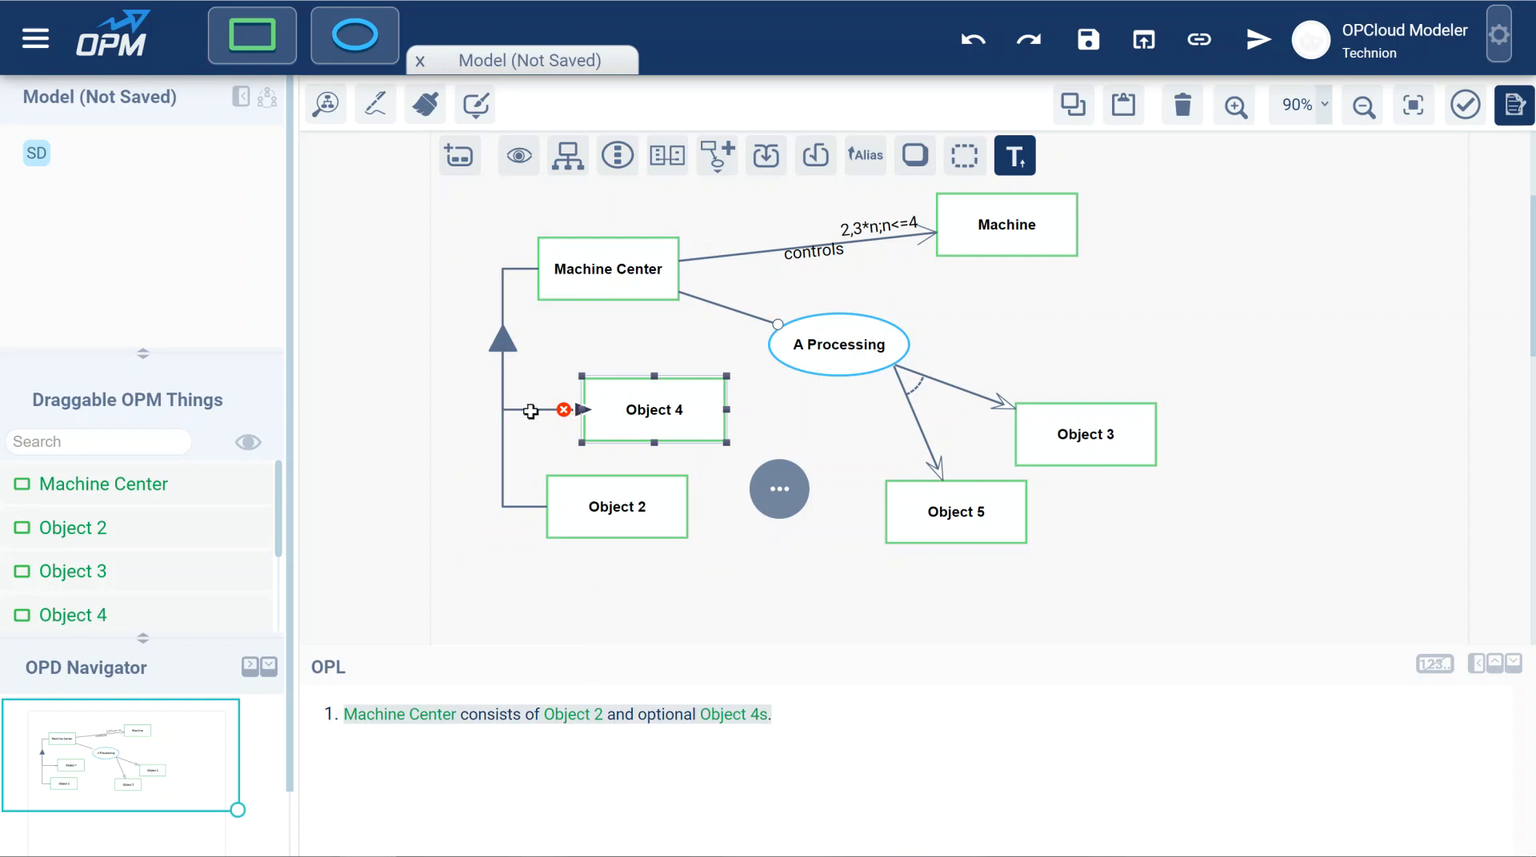
{"action": "left_click", "coordinate": [535, 411]}
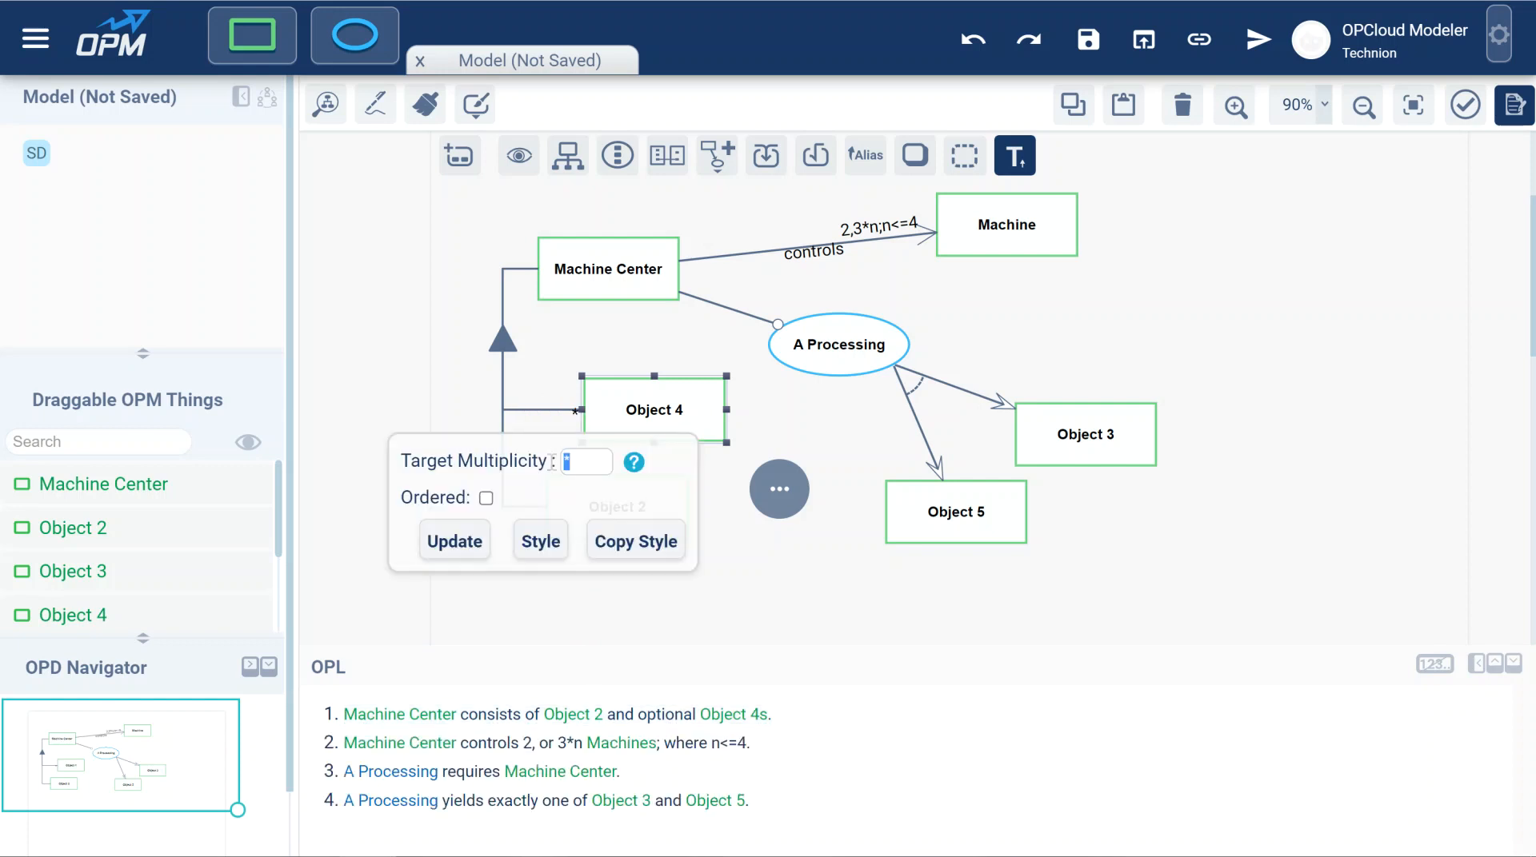
{"action": "type", "text": "0..*"}
{"action": "key", "text": "BackSpace"}
{"action": "type", "text": "1..*"}
{"action": "left_click", "coordinate": [468, 545]}
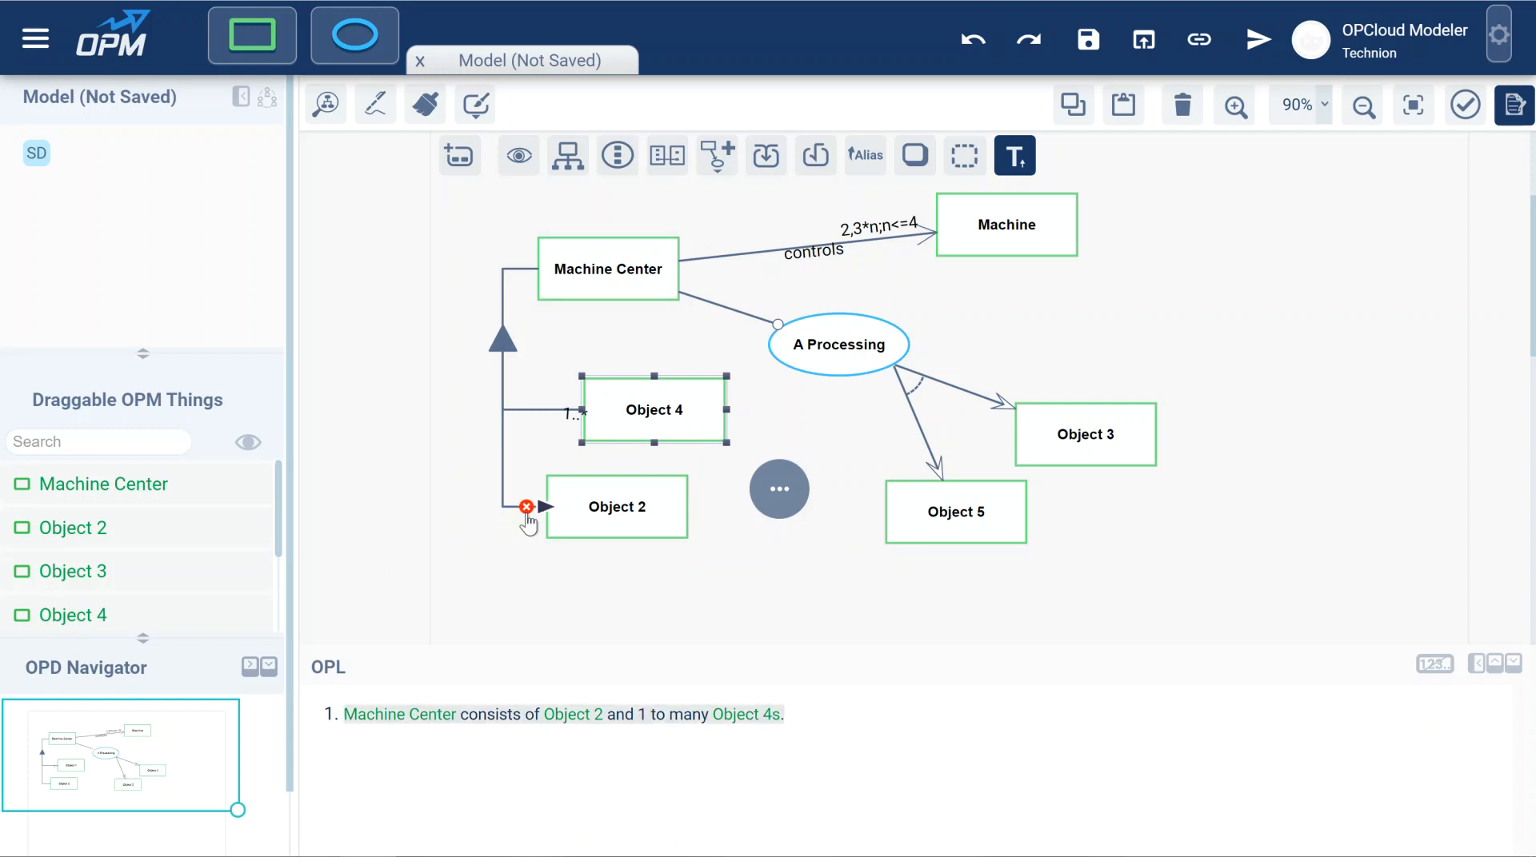
Replace the target multiplicity of the aggregation link to Object 4 with +.
{"action": "left_click", "coordinate": [558, 424]}
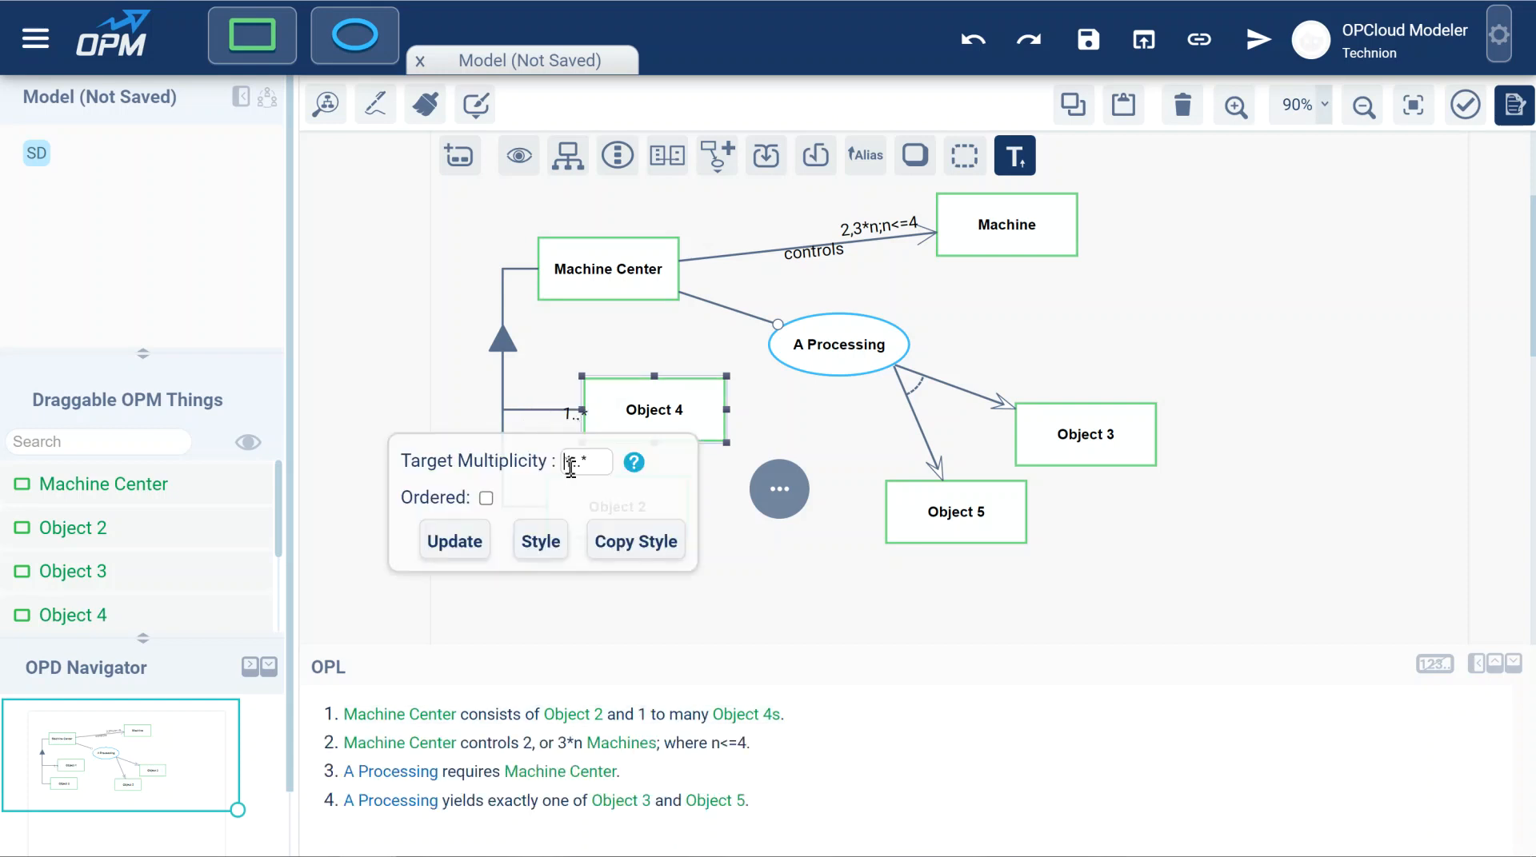
{"action": "left_click_drag", "start_coordinate": [590, 463], "coordinate": [549, 462]}
{"action": "type", "text": "+"}
{"action": "left_click", "coordinate": [452, 541]}
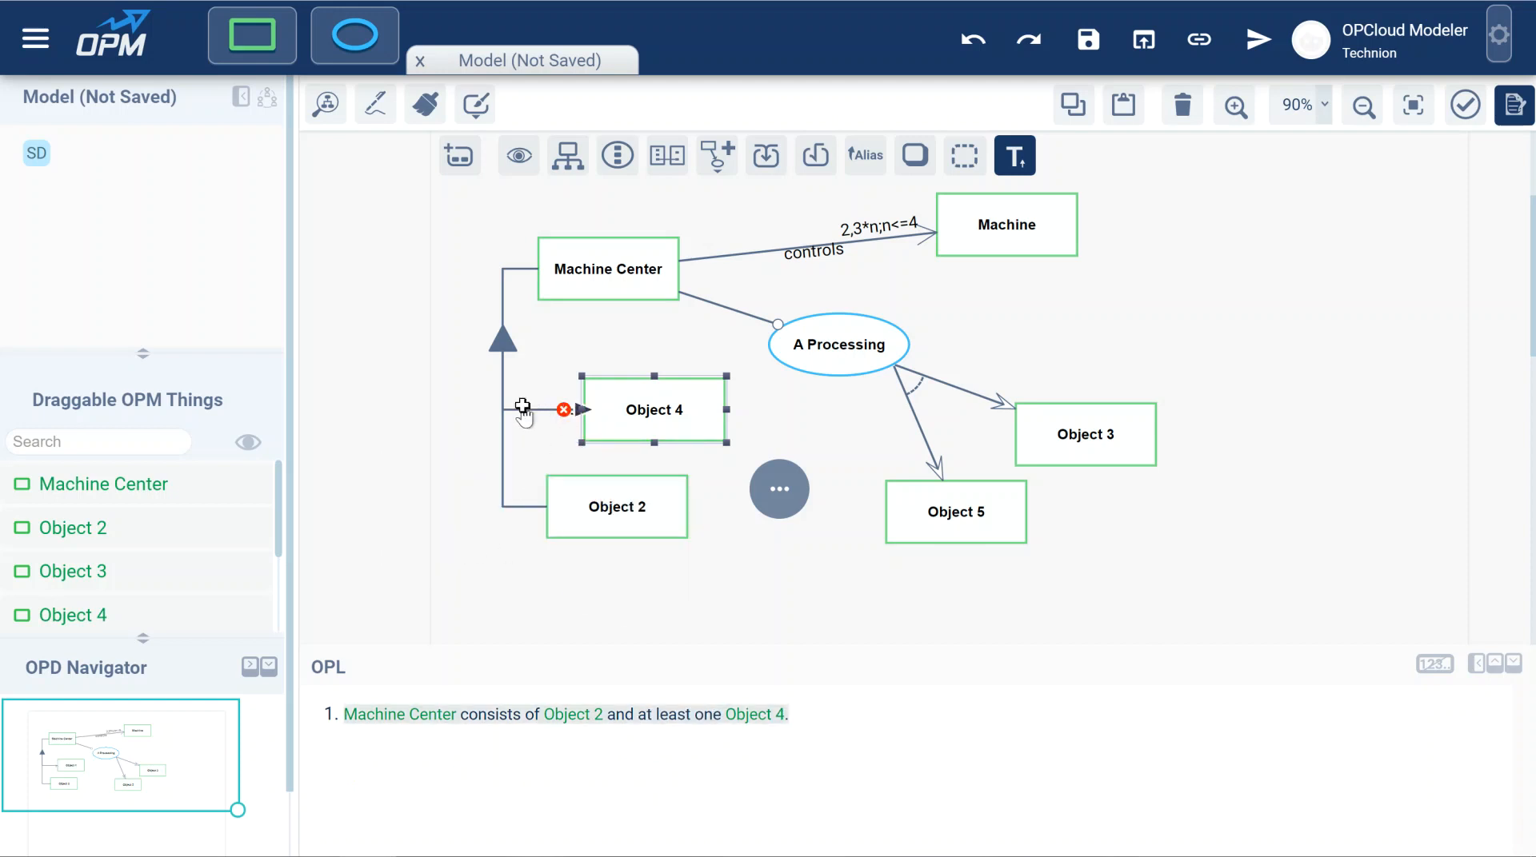
Shift Object 2 slightly right beneath Object 4 and mark Machine Center's aggregation link as ordered.
{"action": "left_click_drag", "start_coordinate": [636, 505], "coordinate": [657, 507]}
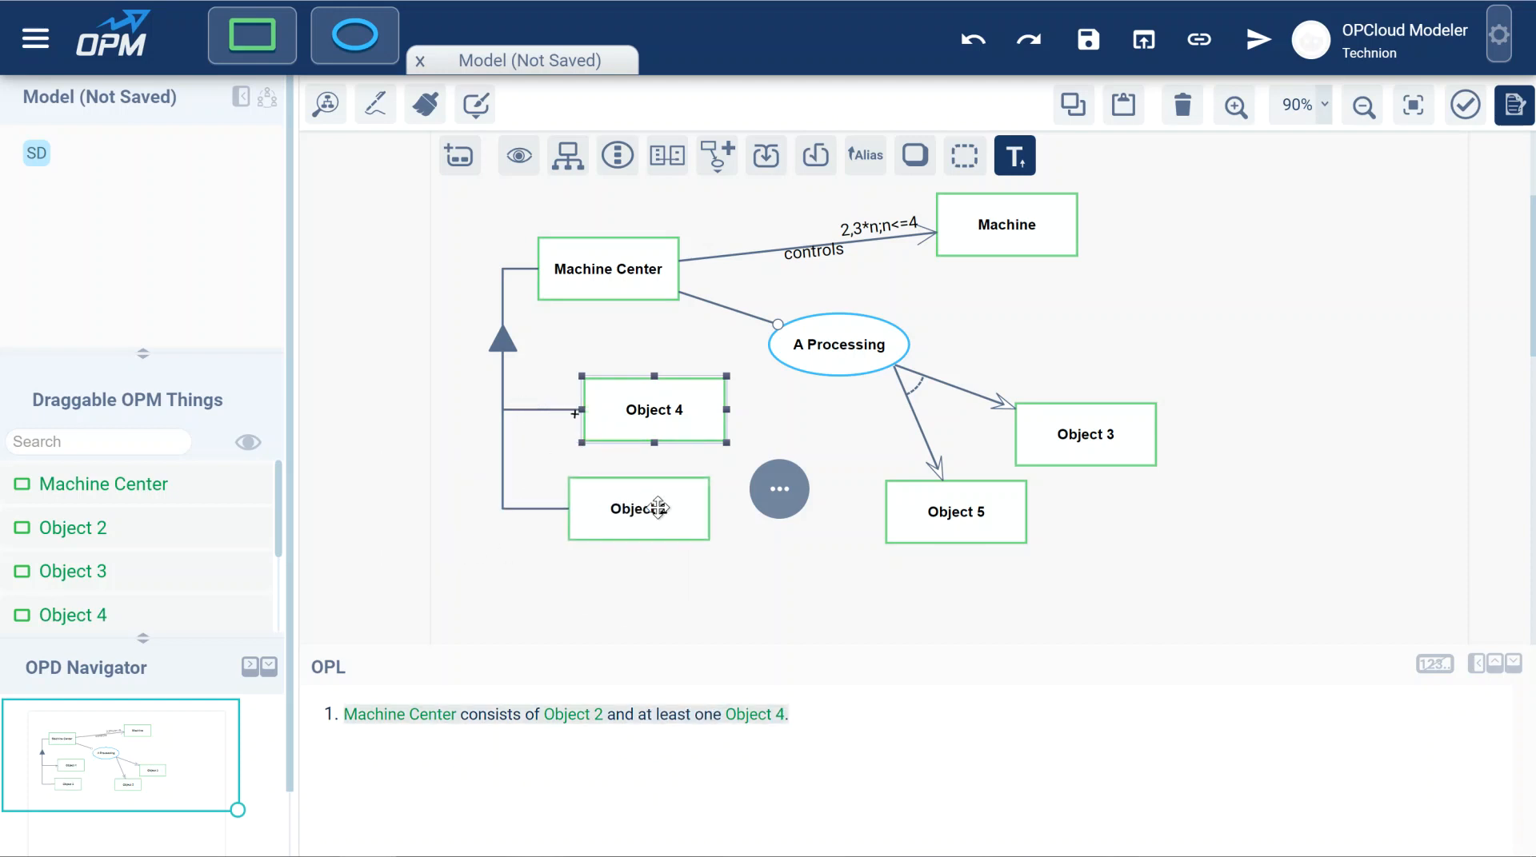
{"action": "left_click", "coordinate": [657, 507]}
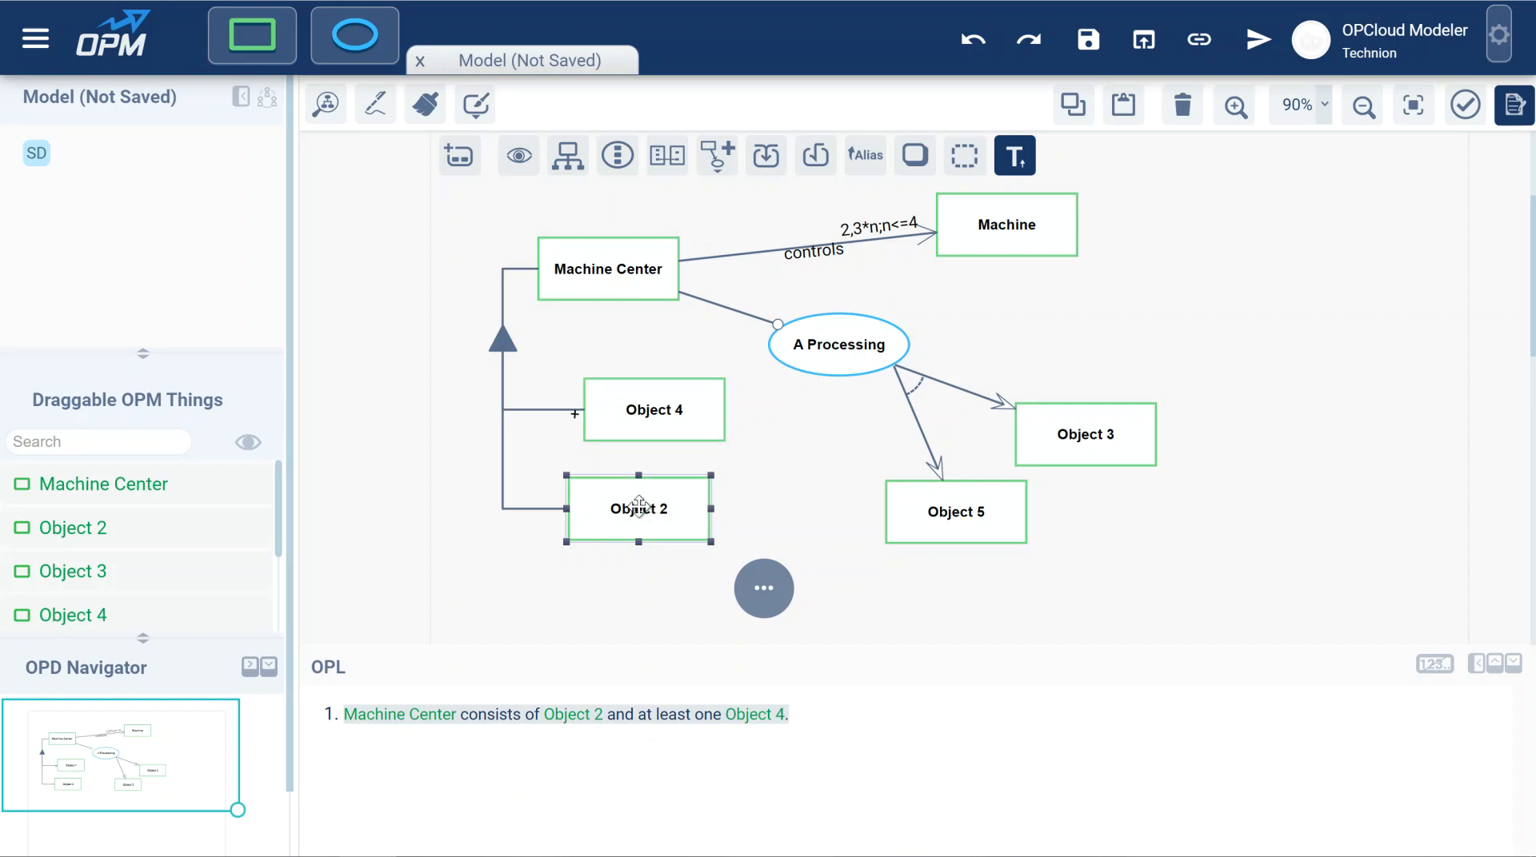
{"action": "left_click", "coordinate": [515, 410]}
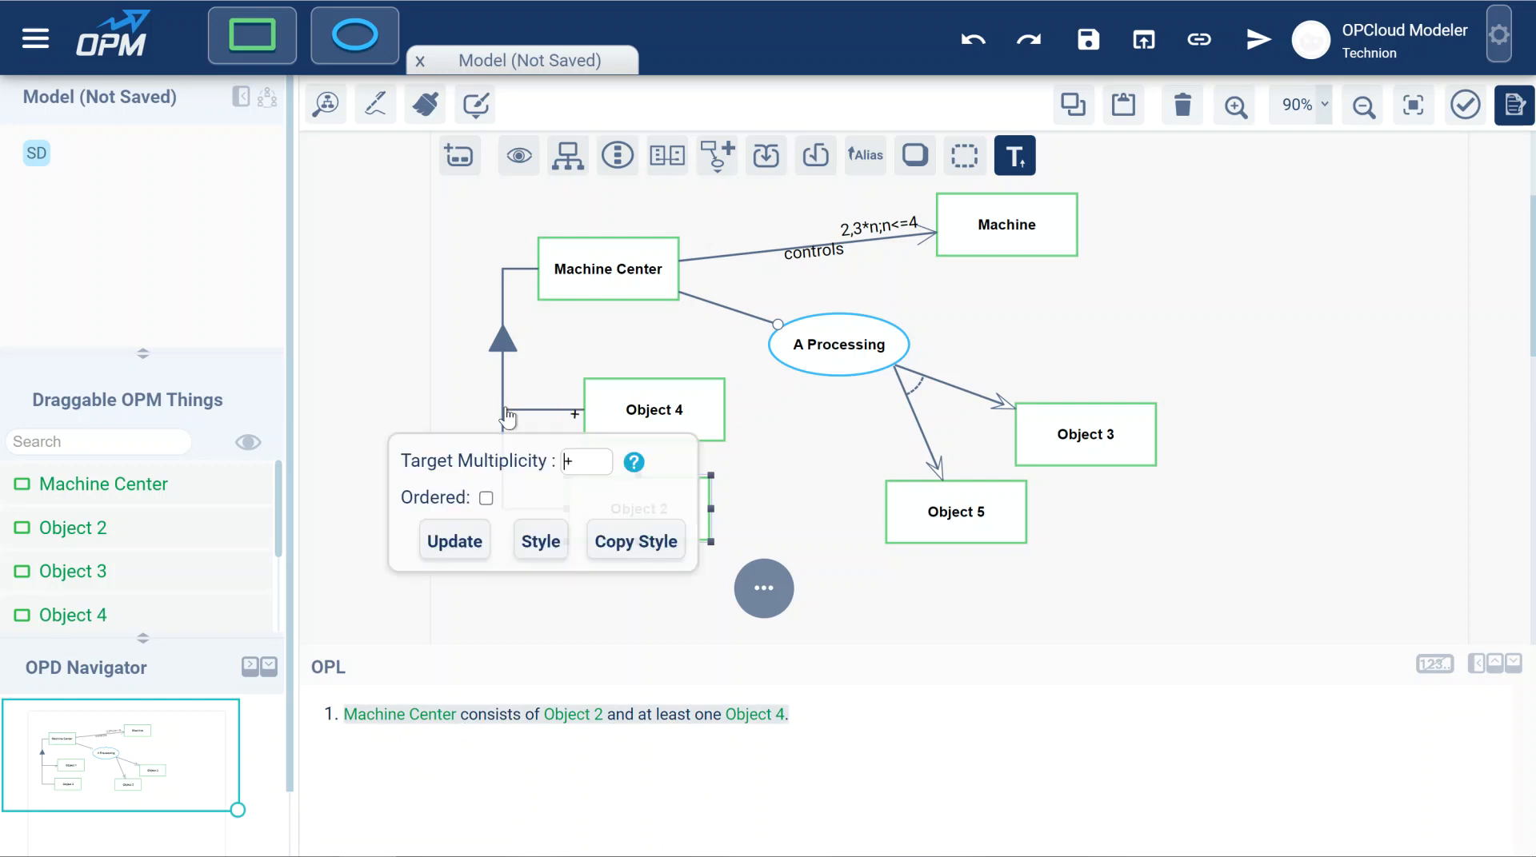
{"action": "left_click", "coordinate": [486, 498]}
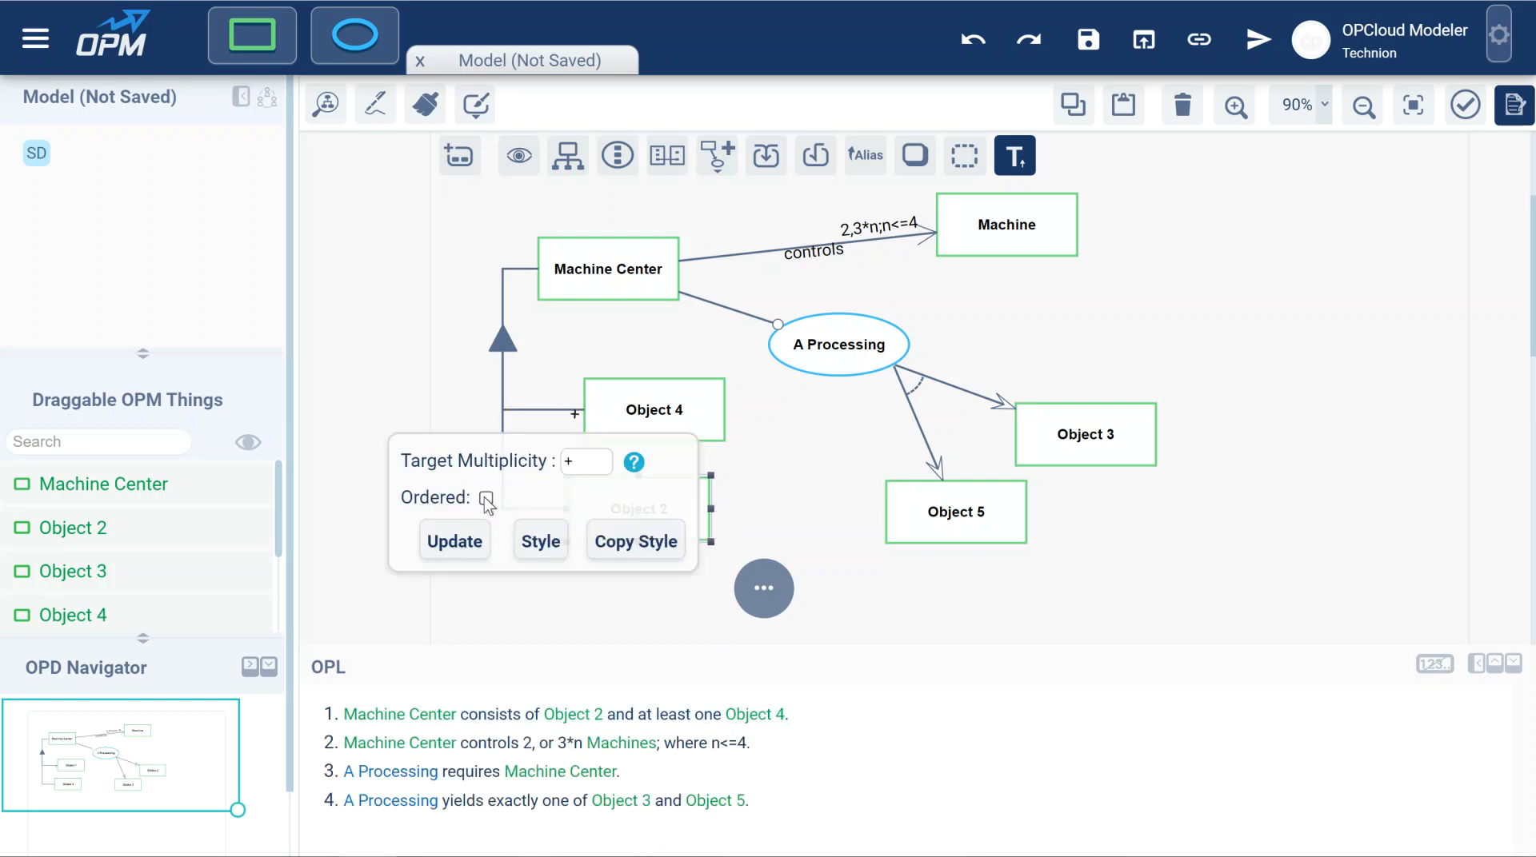
{"action": "left_click", "coordinate": [448, 541]}
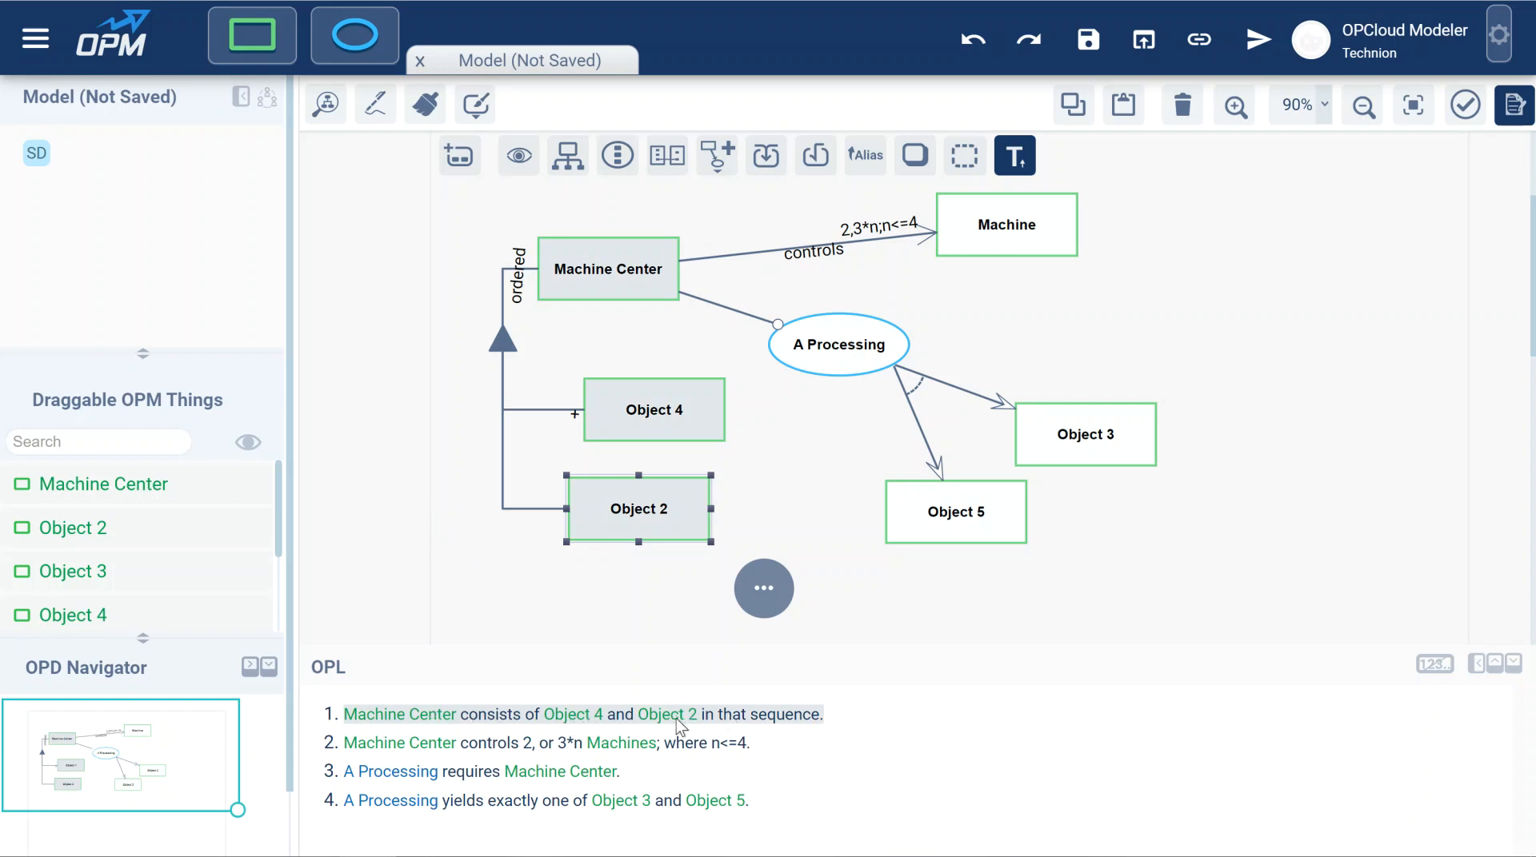
Reverse the part sequence by placing Object 2 above Object 4 under Machine Center.
{"action": "left_click", "coordinate": [642, 513]}
{"action": "left_click_drag", "start_coordinate": [652, 409], "coordinate": [642, 597]}
{"action": "left_click_drag", "start_coordinate": [644, 531], "coordinate": [642, 469]}
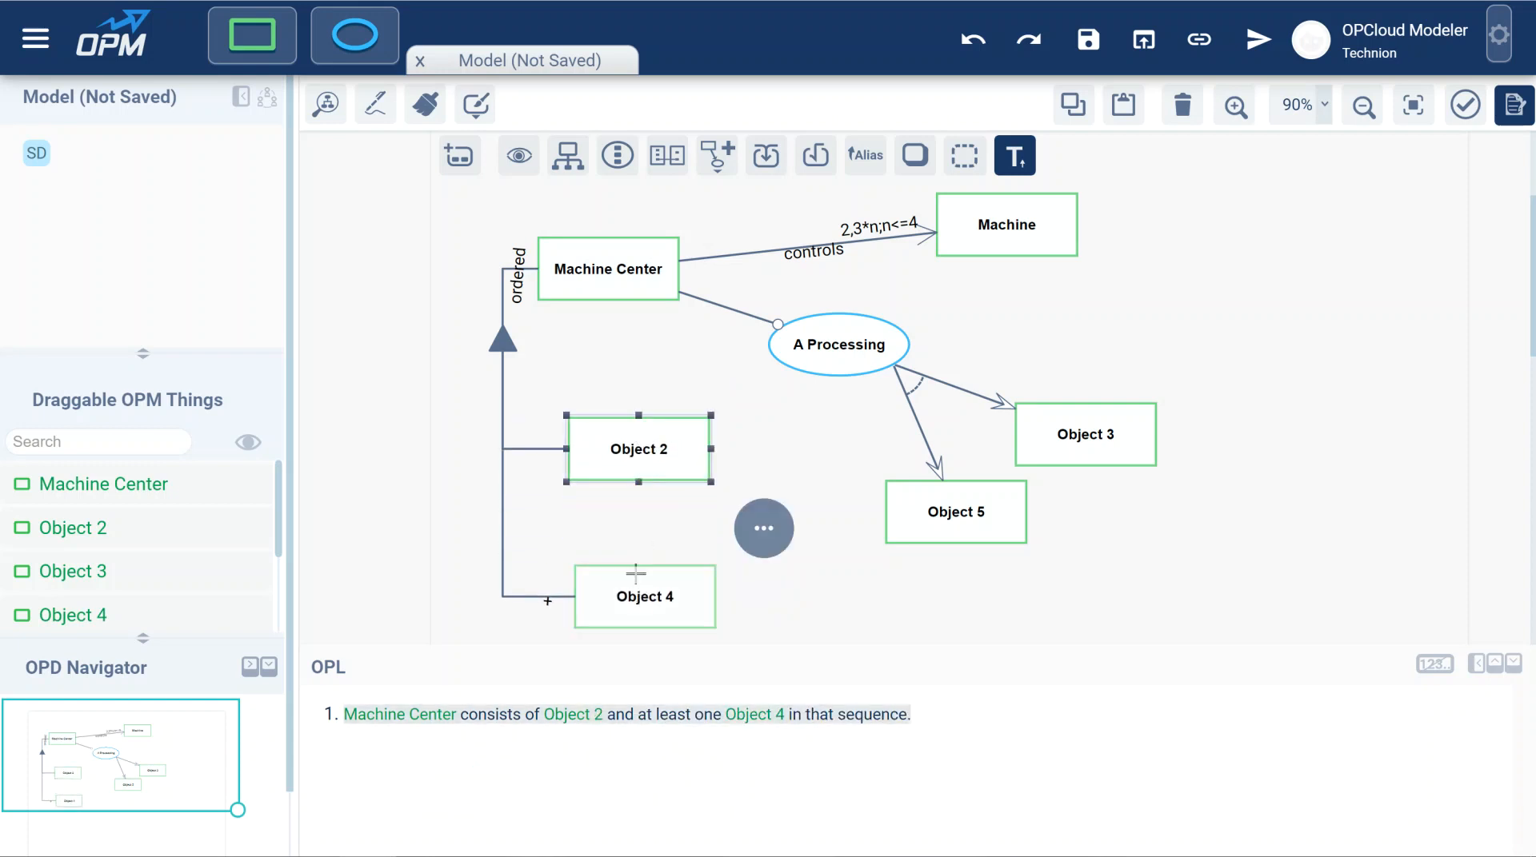
{"action": "left_click_drag", "start_coordinate": [628, 594], "coordinate": [620, 543]}
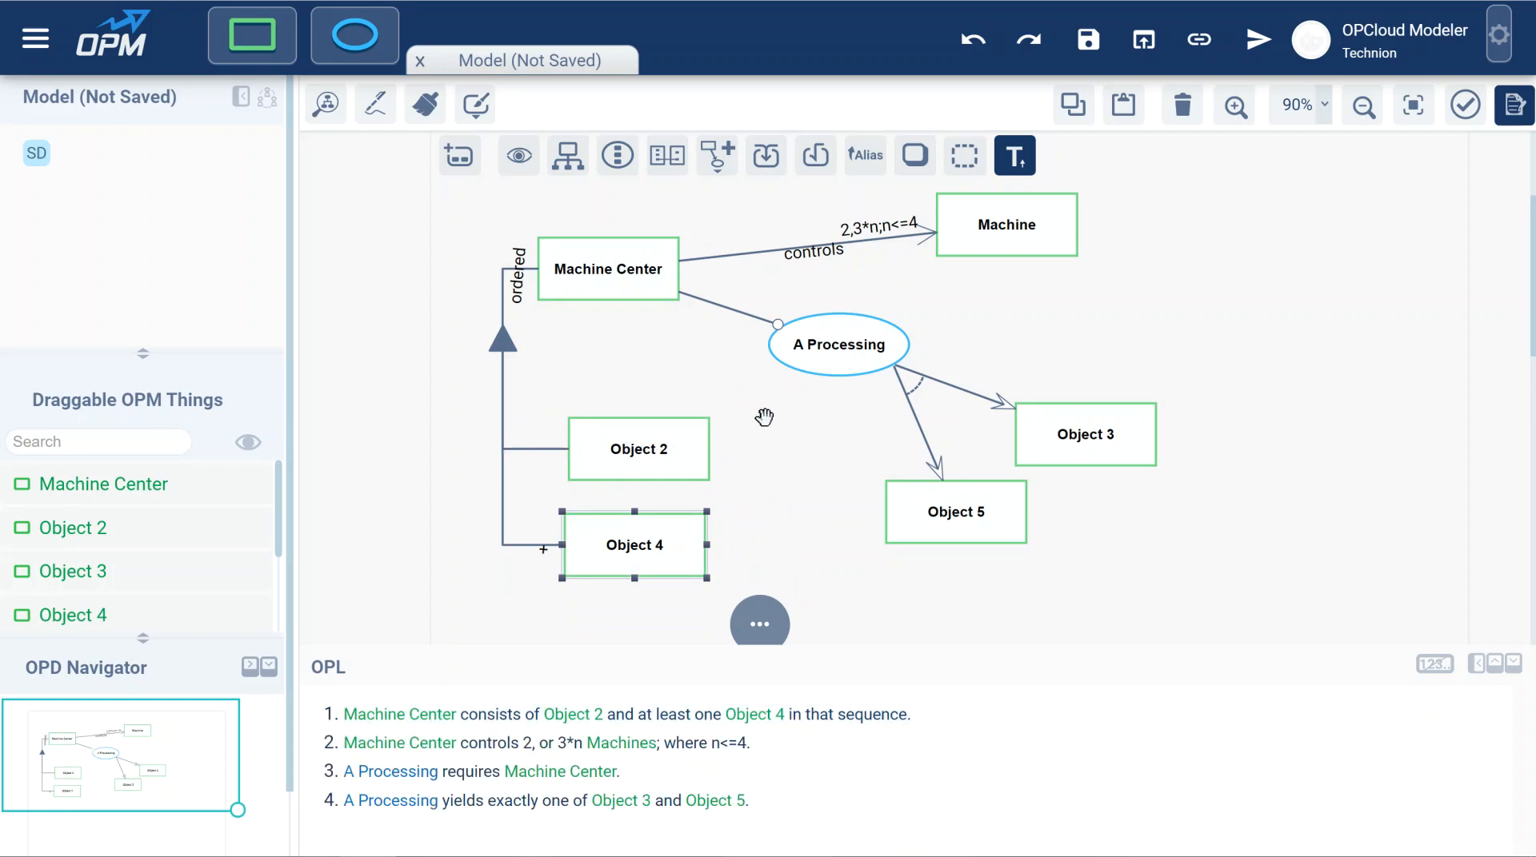
Examine the property options of the link between Machine Center and A Processing and close them without changes.
{"action": "left_click_drag", "start_coordinate": [702, 336], "coordinate": [683, 398]}
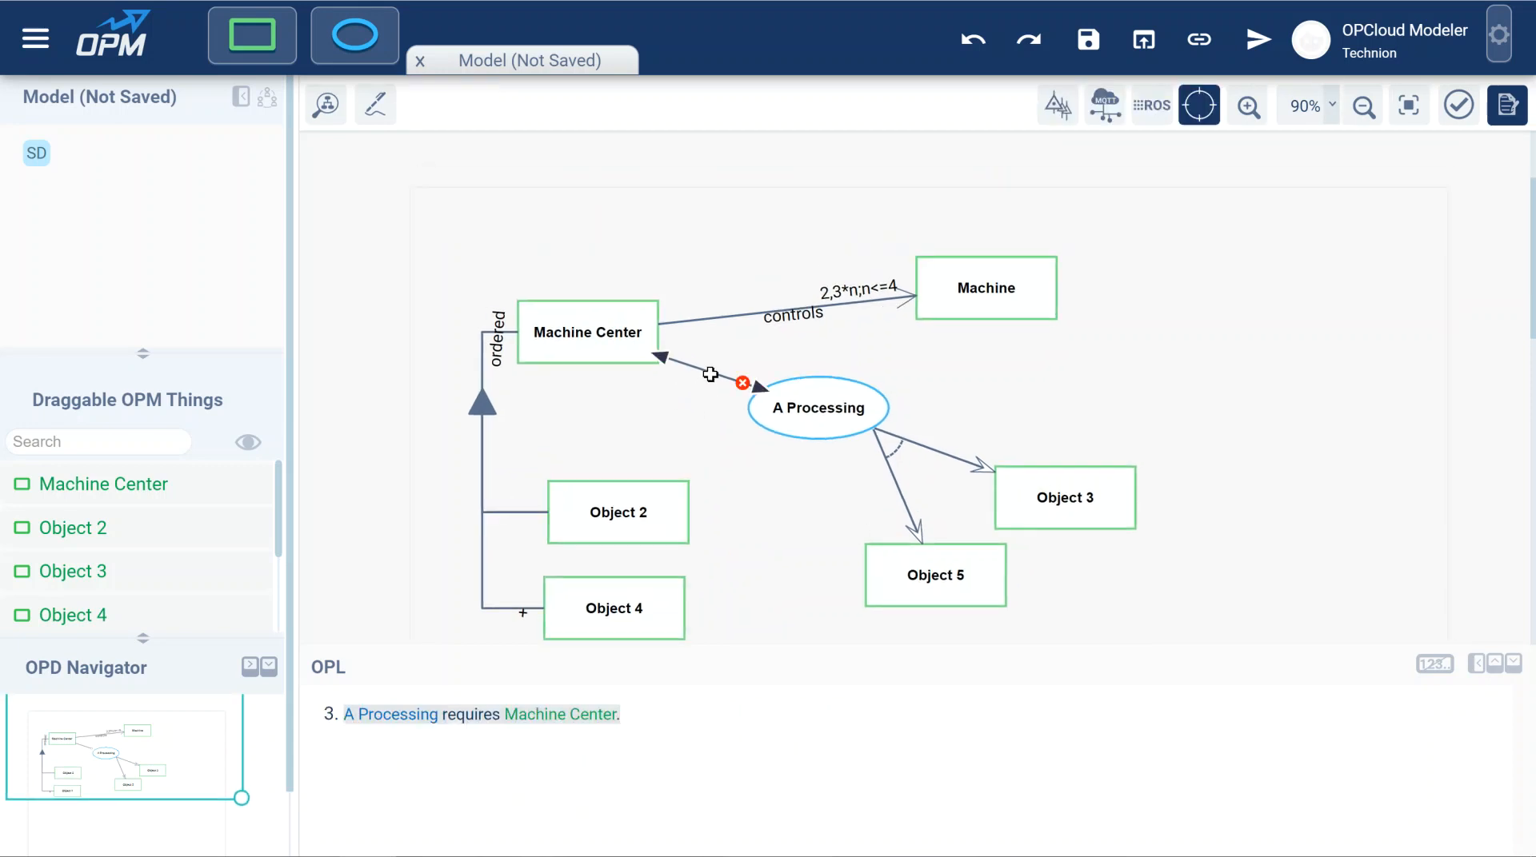
{"action": "left_click", "coordinate": [710, 374]}
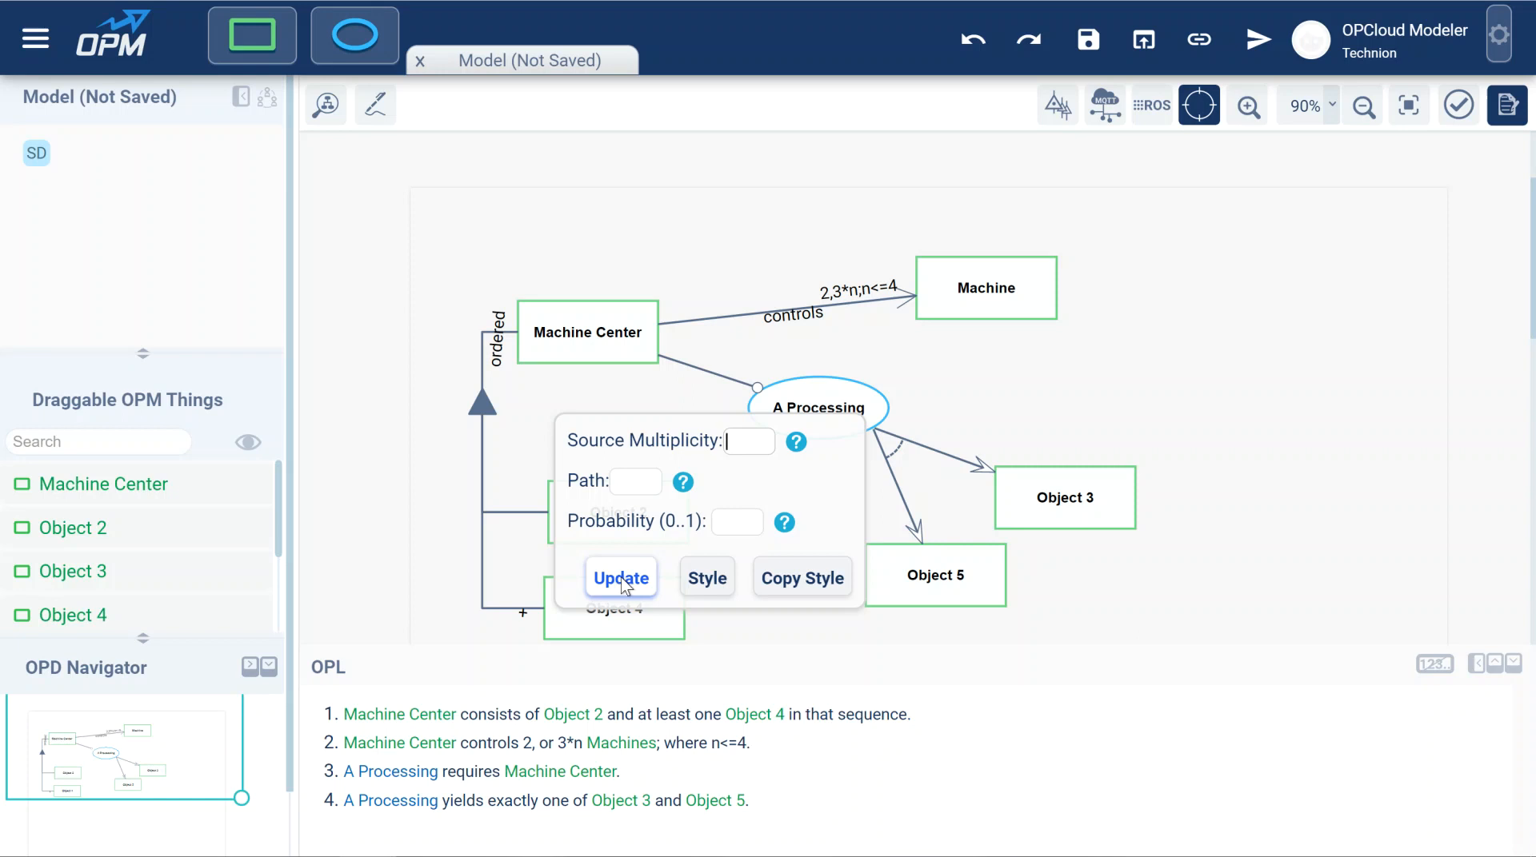
{"action": "left_click", "coordinate": [896, 441]}
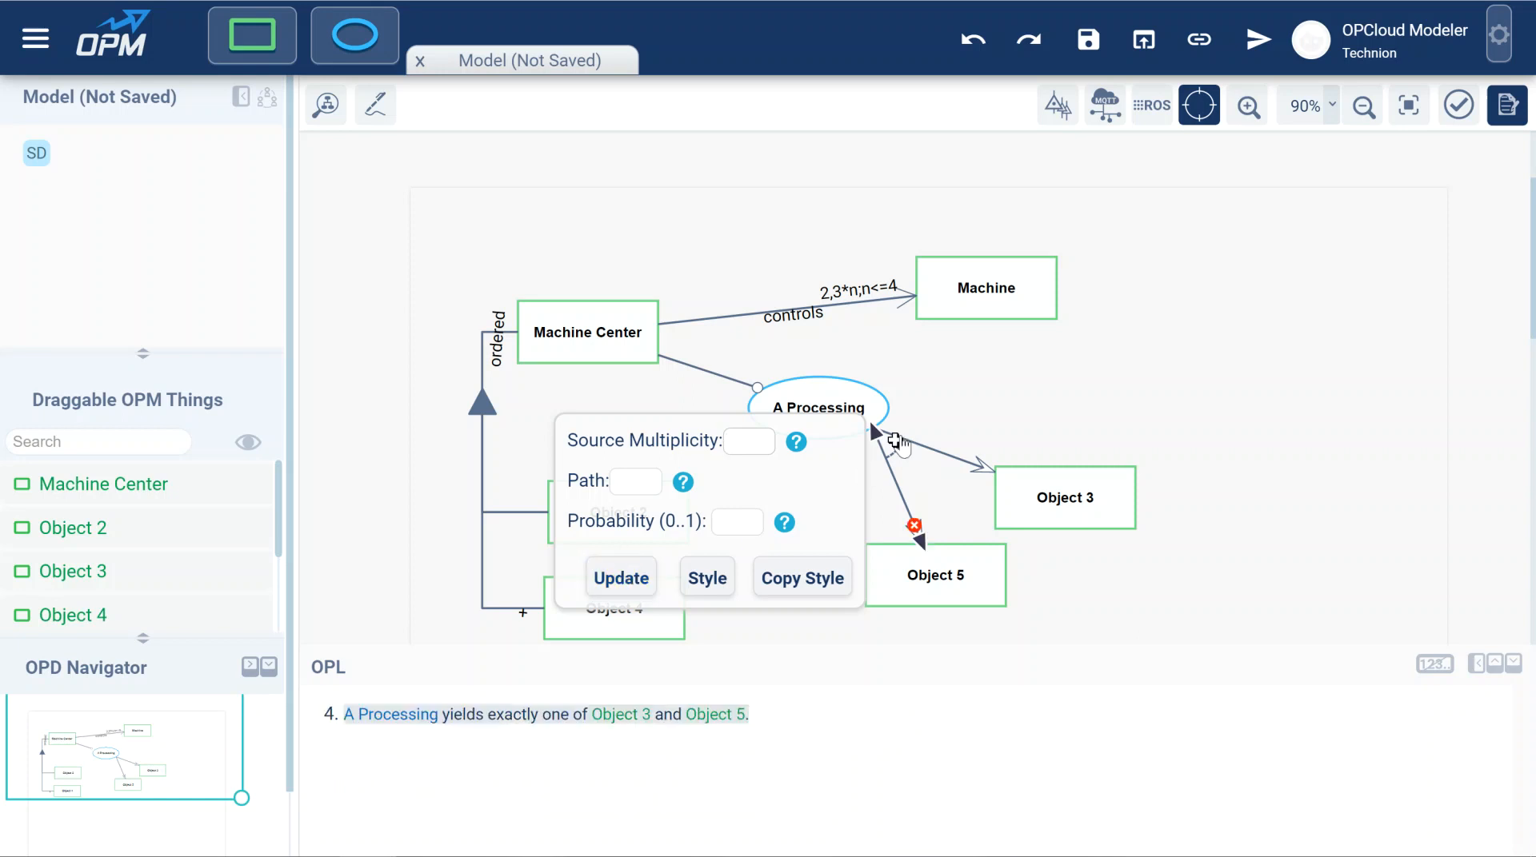
{"action": "left_click", "coordinate": [949, 402]}
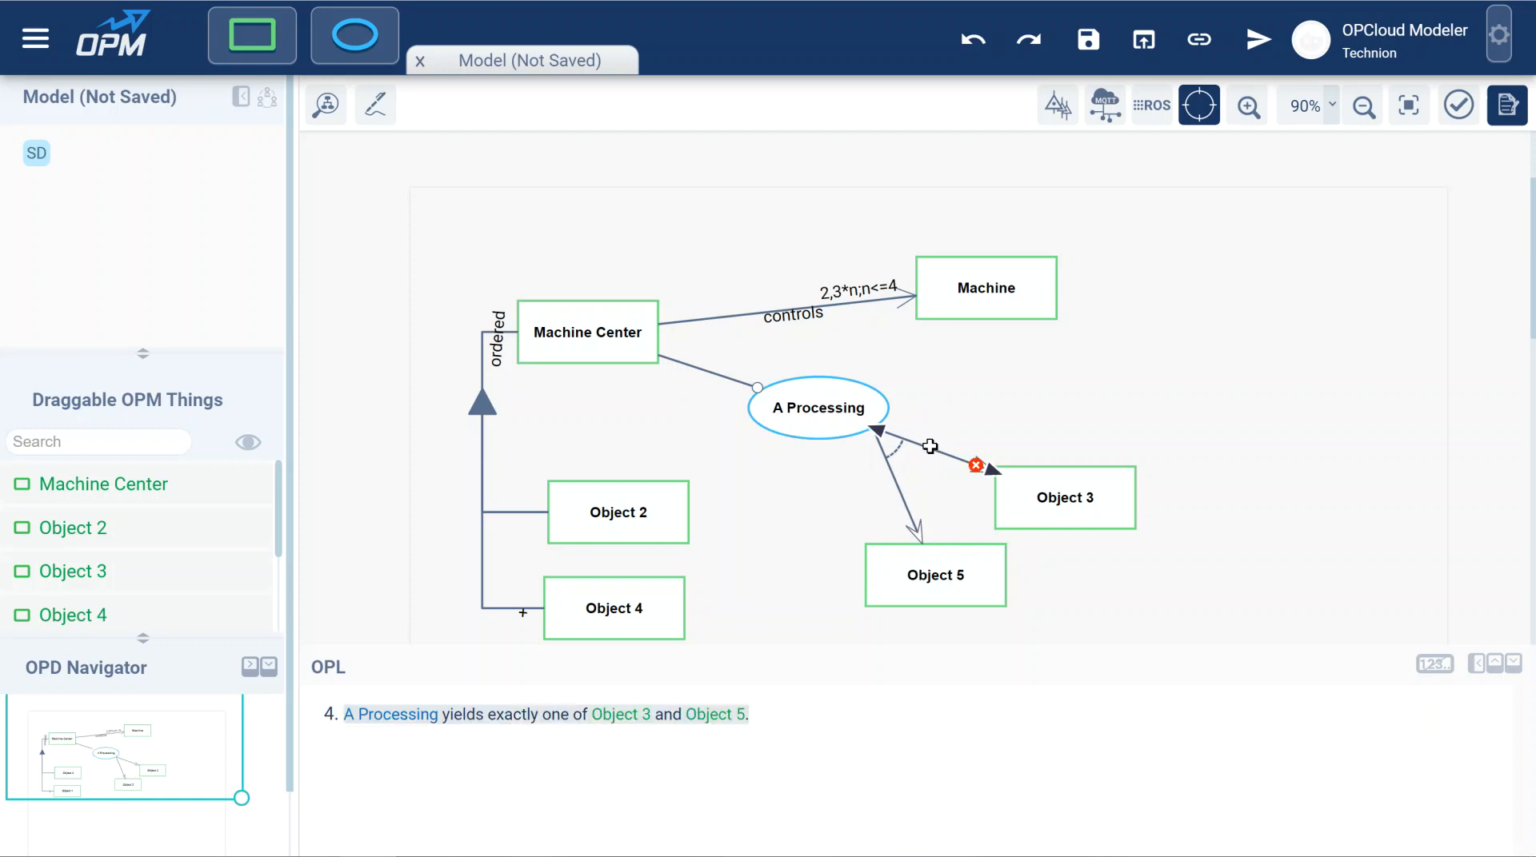
Set the probability of the link from A Processing to Object 3 to 0.2.
{"action": "left_click", "coordinate": [930, 446]}
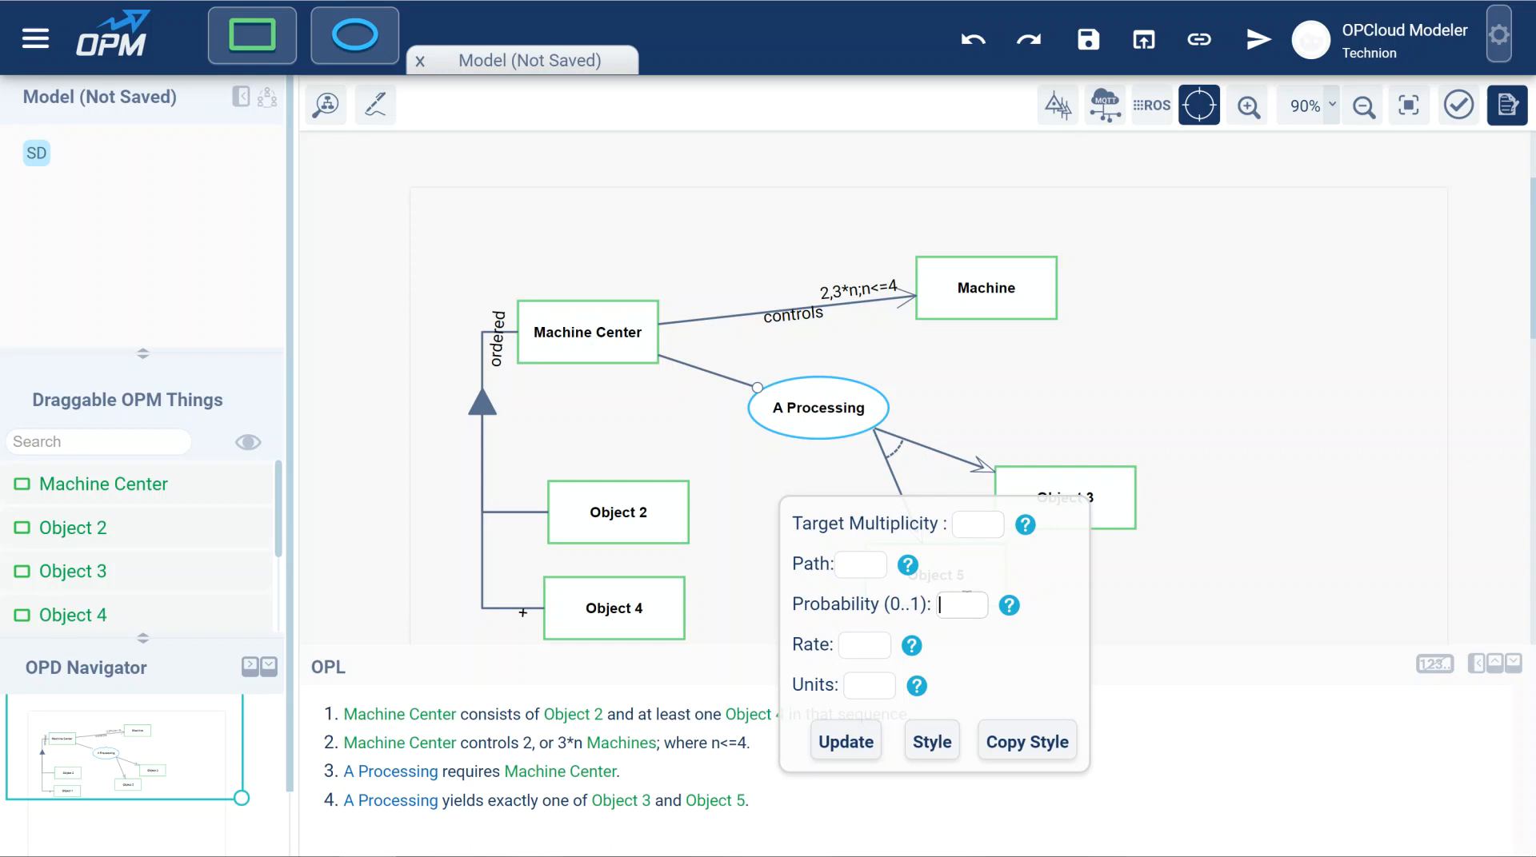
{"action": "type", "text": "0.2"}
{"action": "left_click", "coordinate": [833, 746]}
Set the probability of the link from A Processing to Object 5 to 0.8.
{"action": "left_click", "coordinate": [906, 511]}
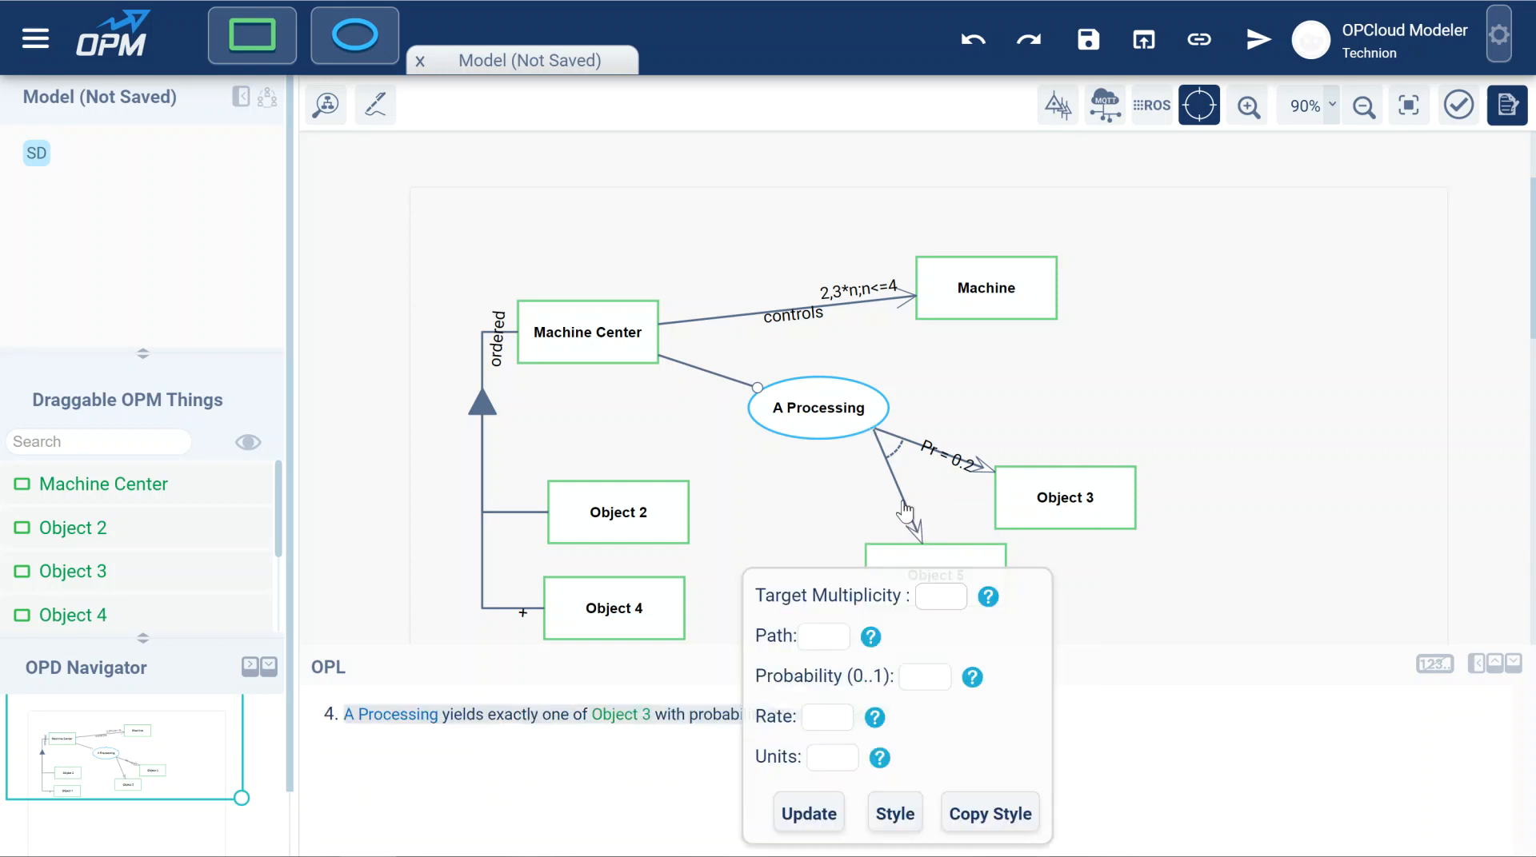
{"action": "left_click", "coordinate": [904, 676]}
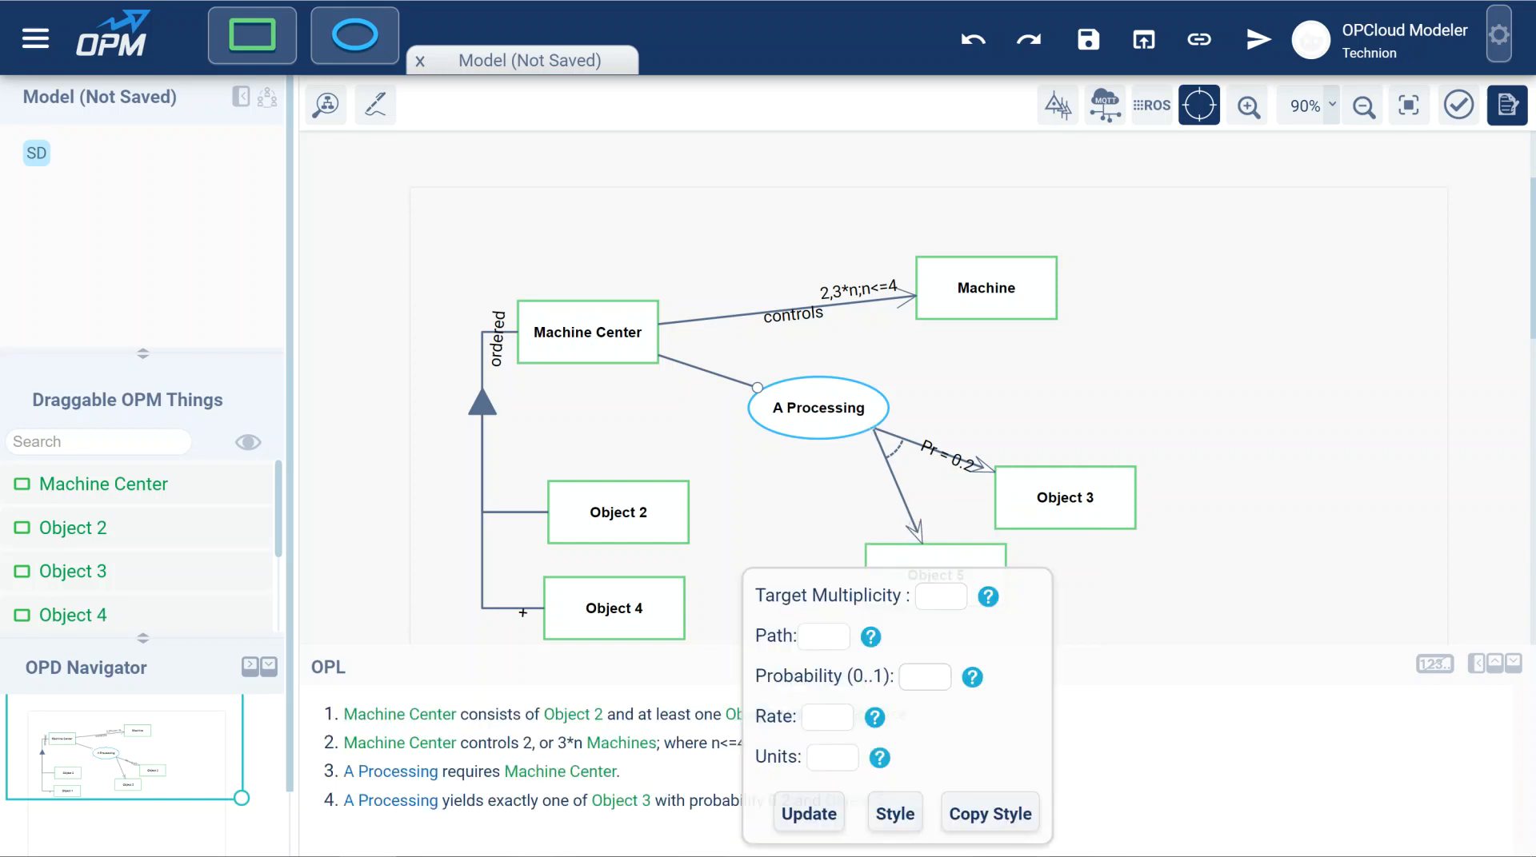
{"action": "type", "text": "0.8"}
{"action": "left_click", "coordinate": [816, 821]}
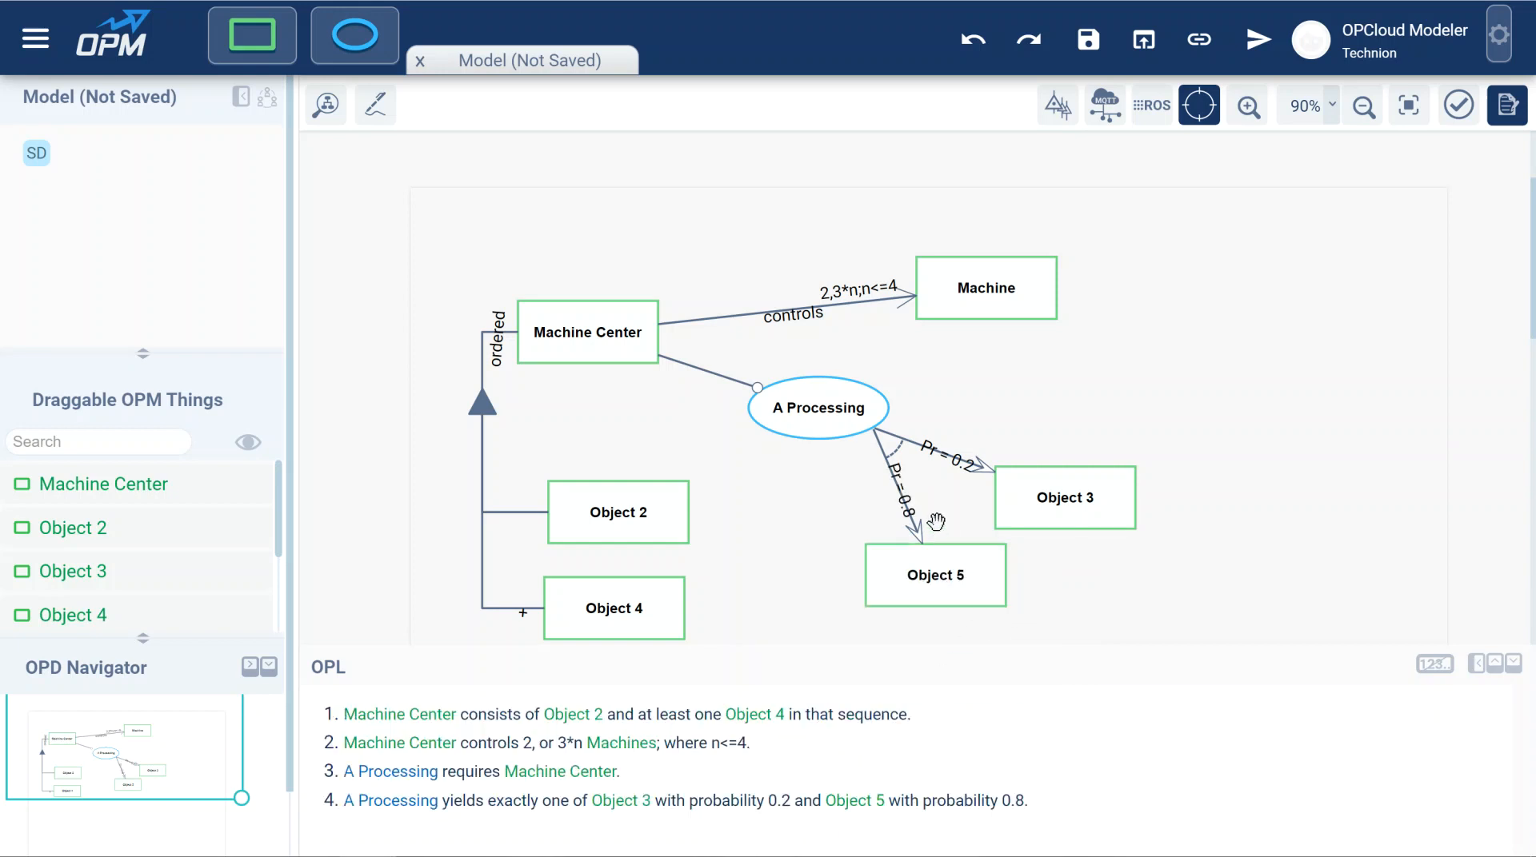
Enter a rate of 1 for the link from A Processing to Object 3.
{"action": "left_click", "coordinate": [909, 505]}
{"action": "left_click", "coordinate": [900, 488]}
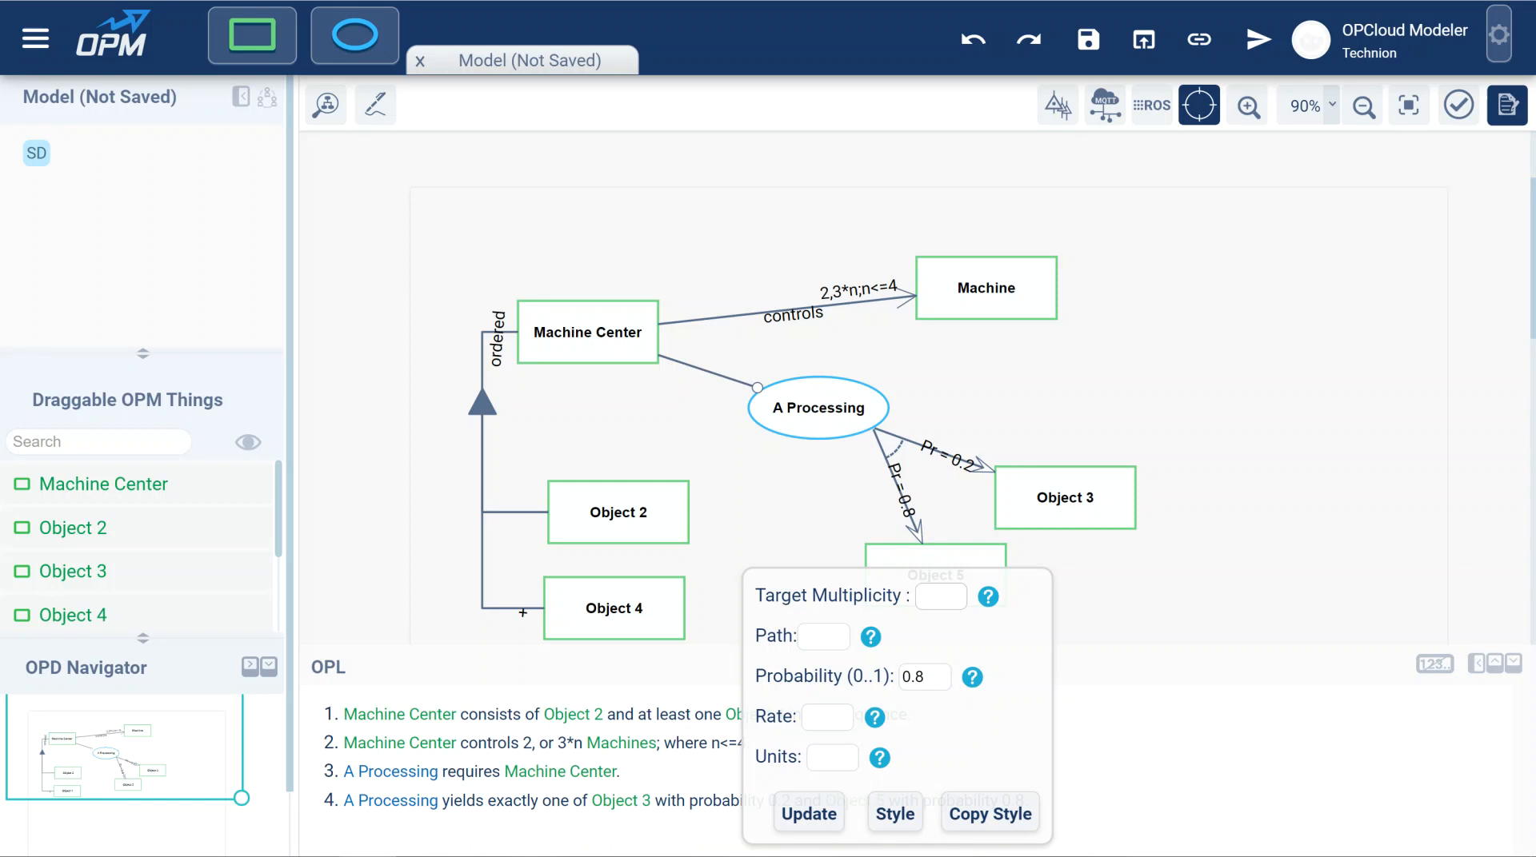
{"action": "left_click", "coordinate": [970, 453]}
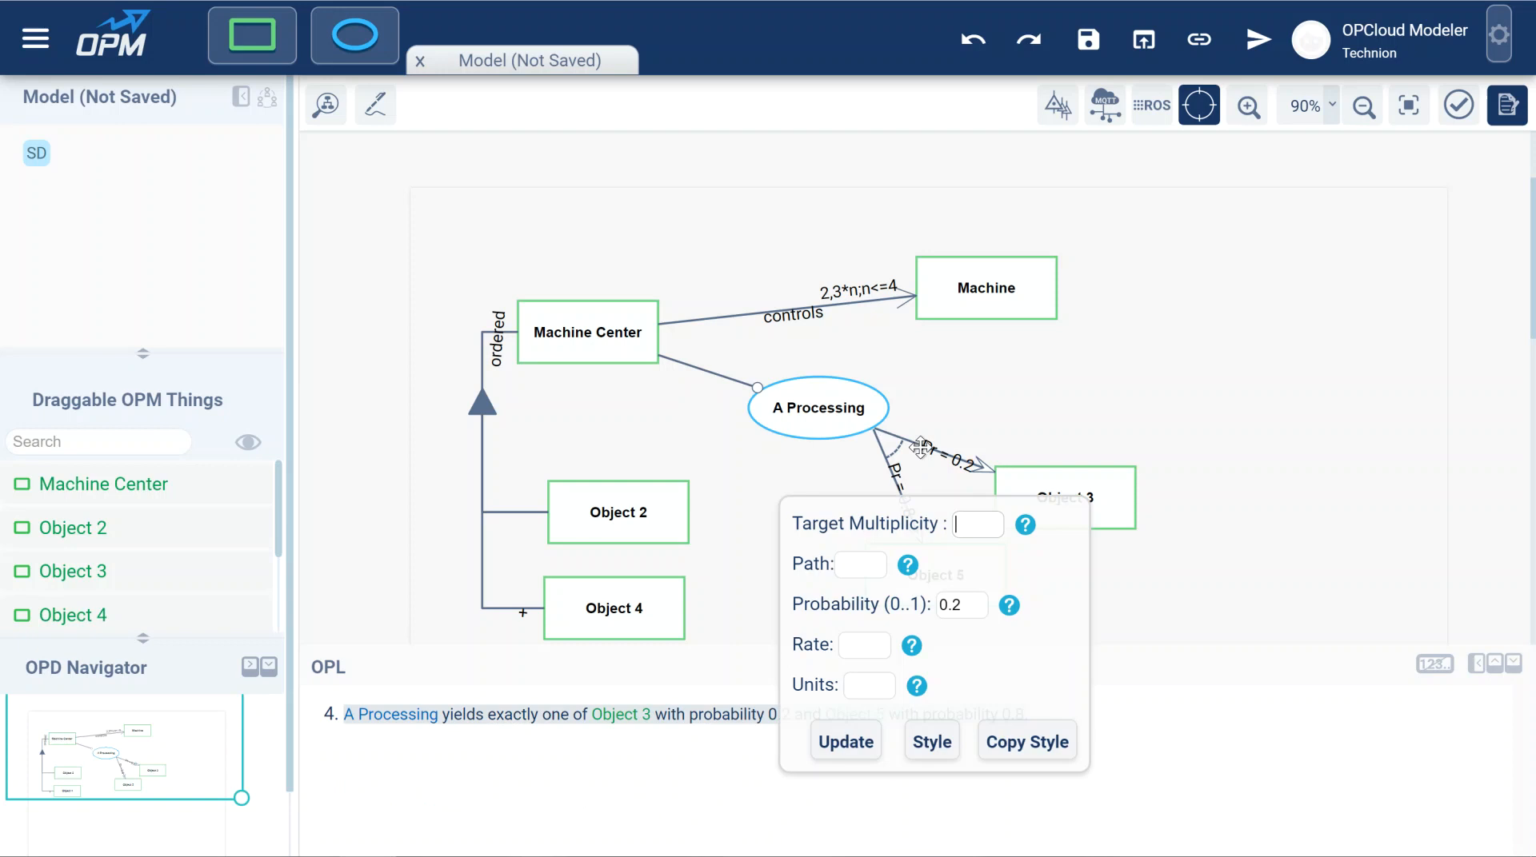
{"action": "left_click", "coordinate": [870, 646]}
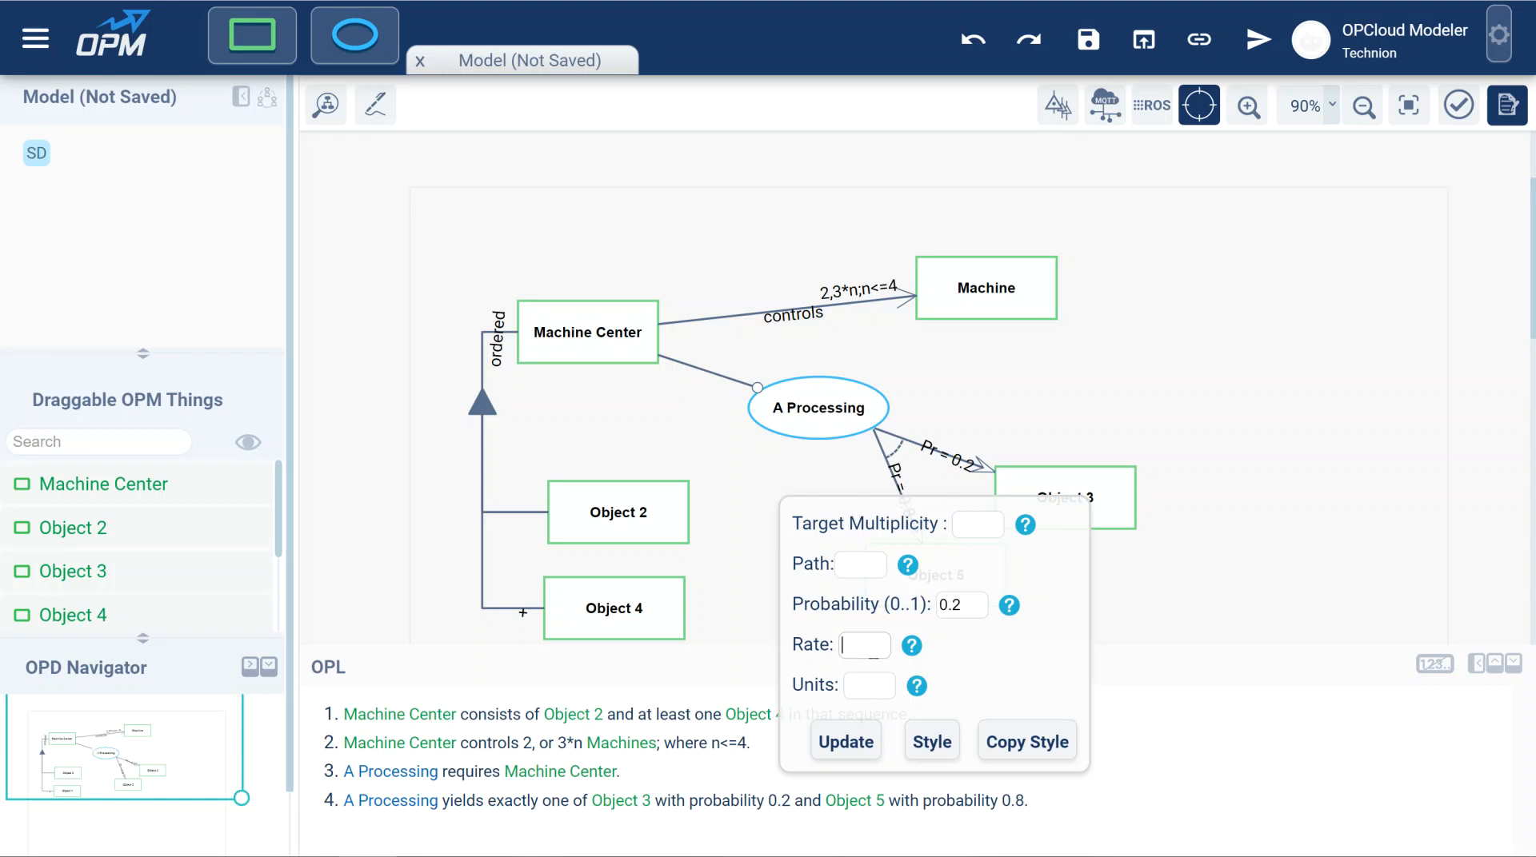
{"action": "type", "text": "1"}
Choose m/s as the rate units of the link to Object 3 and apply the link changes.
{"action": "left_click", "coordinate": [848, 684]}
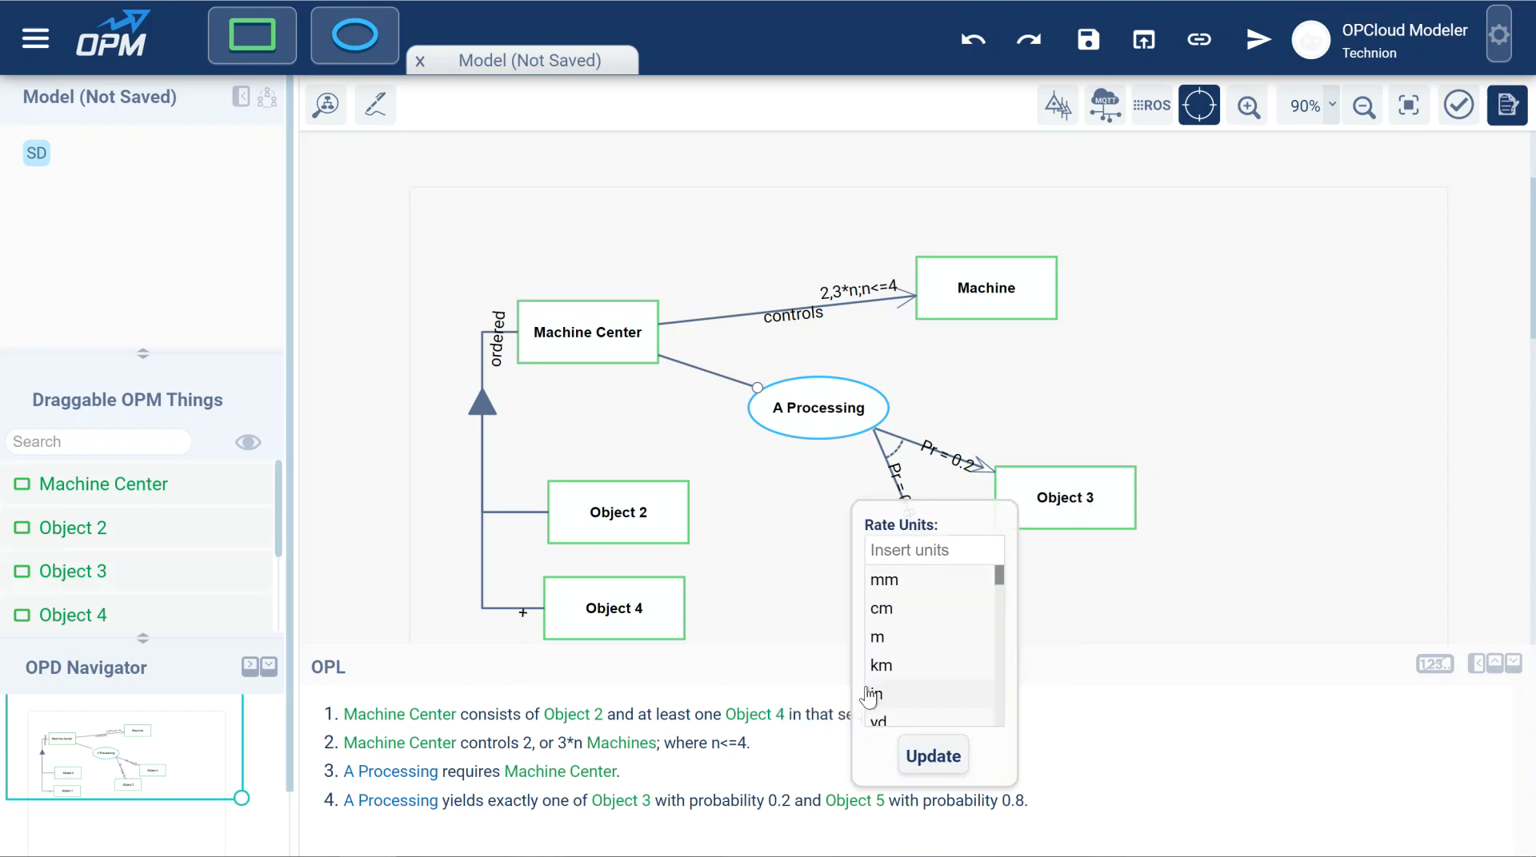
{"action": "left_click", "coordinate": [908, 552]}
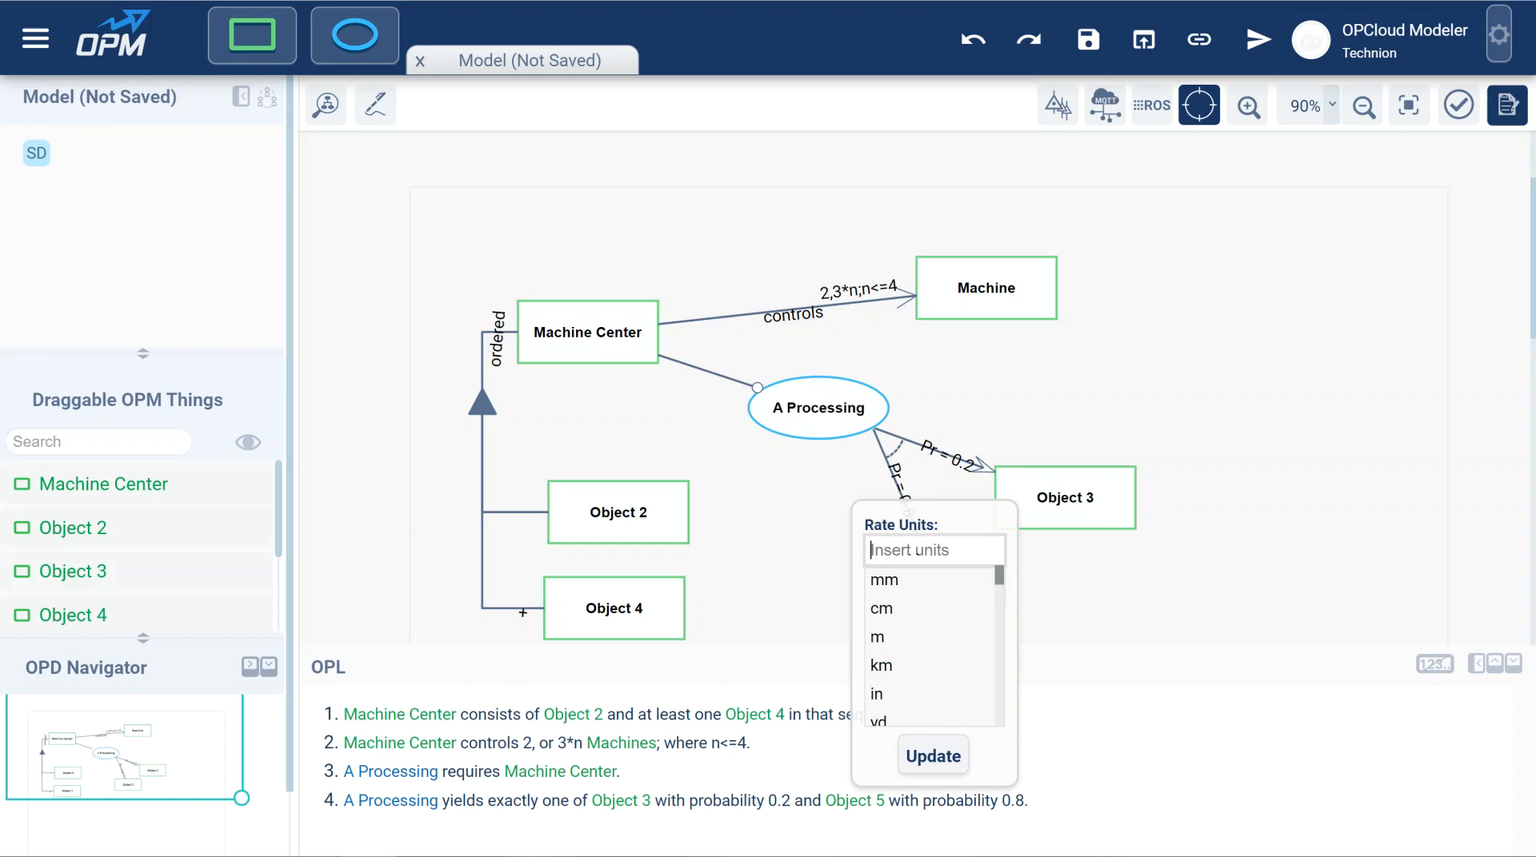
{"action": "type", "text": "m/"}
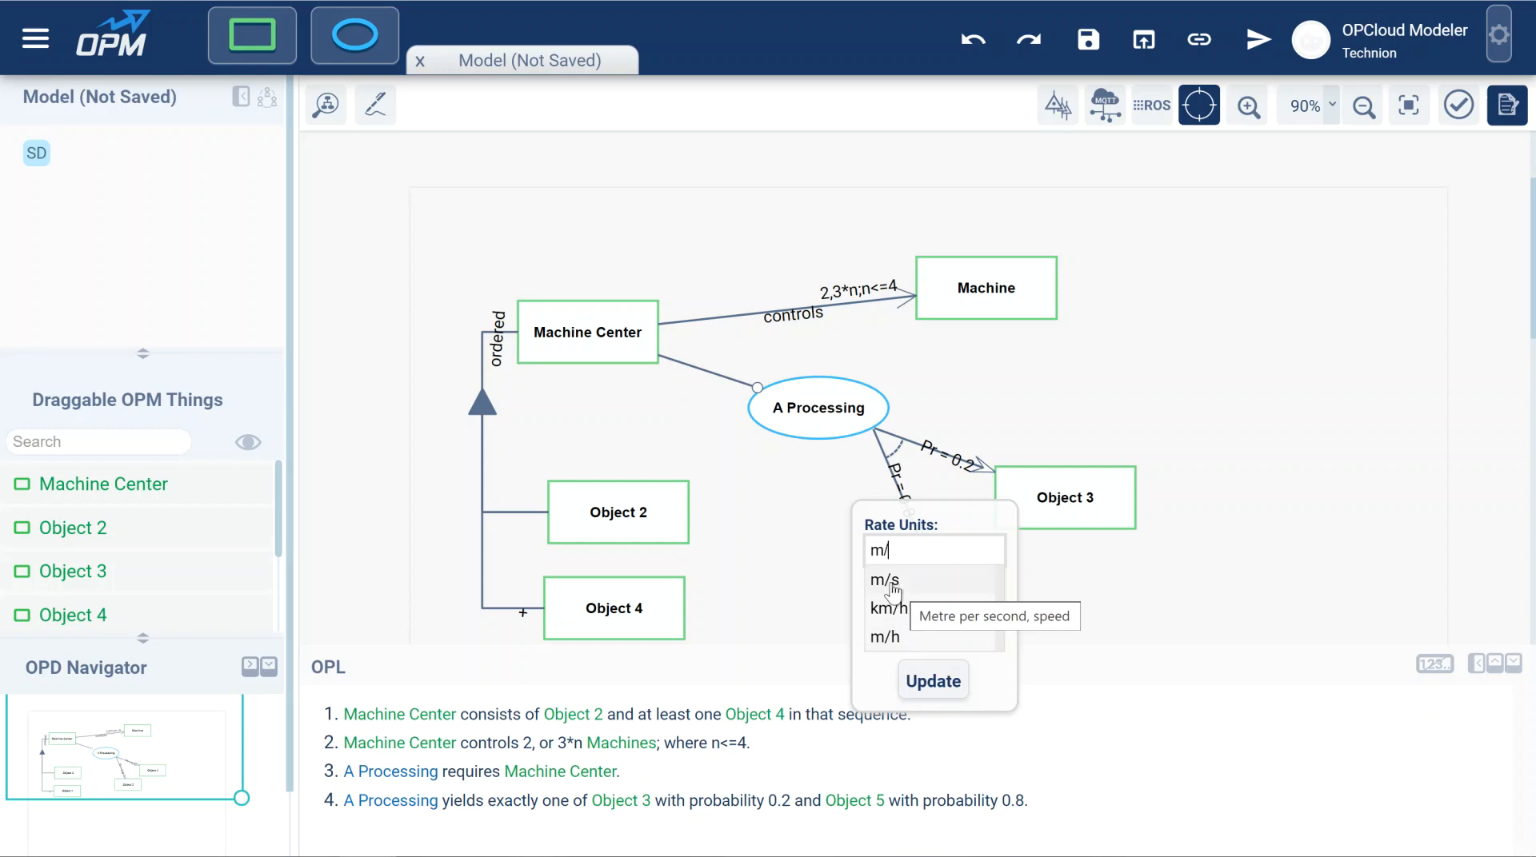
{"action": "left_click", "coordinate": [893, 590]}
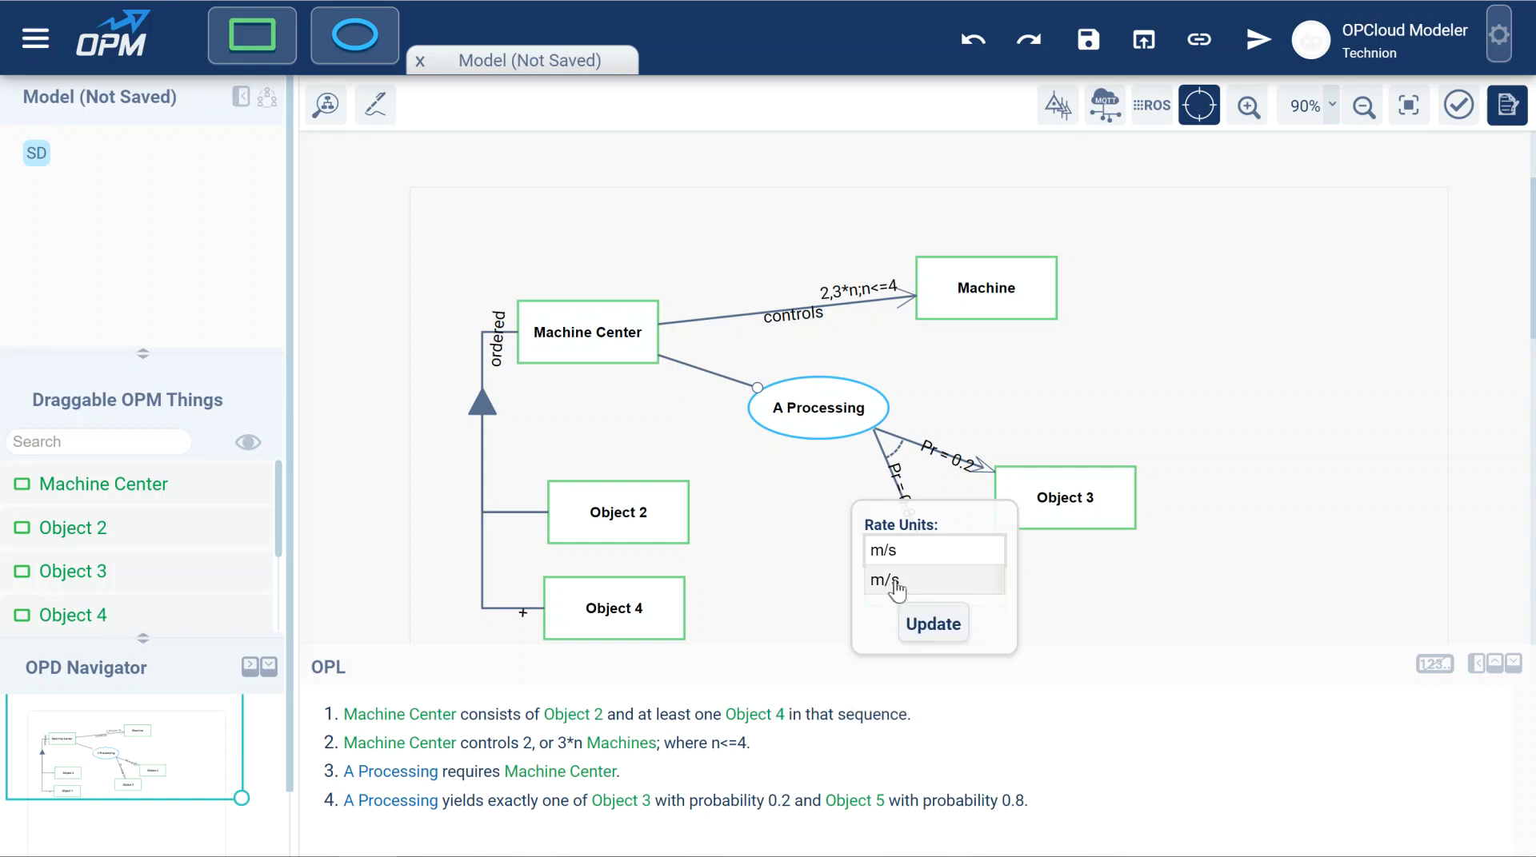
{"action": "left_click", "coordinate": [910, 626]}
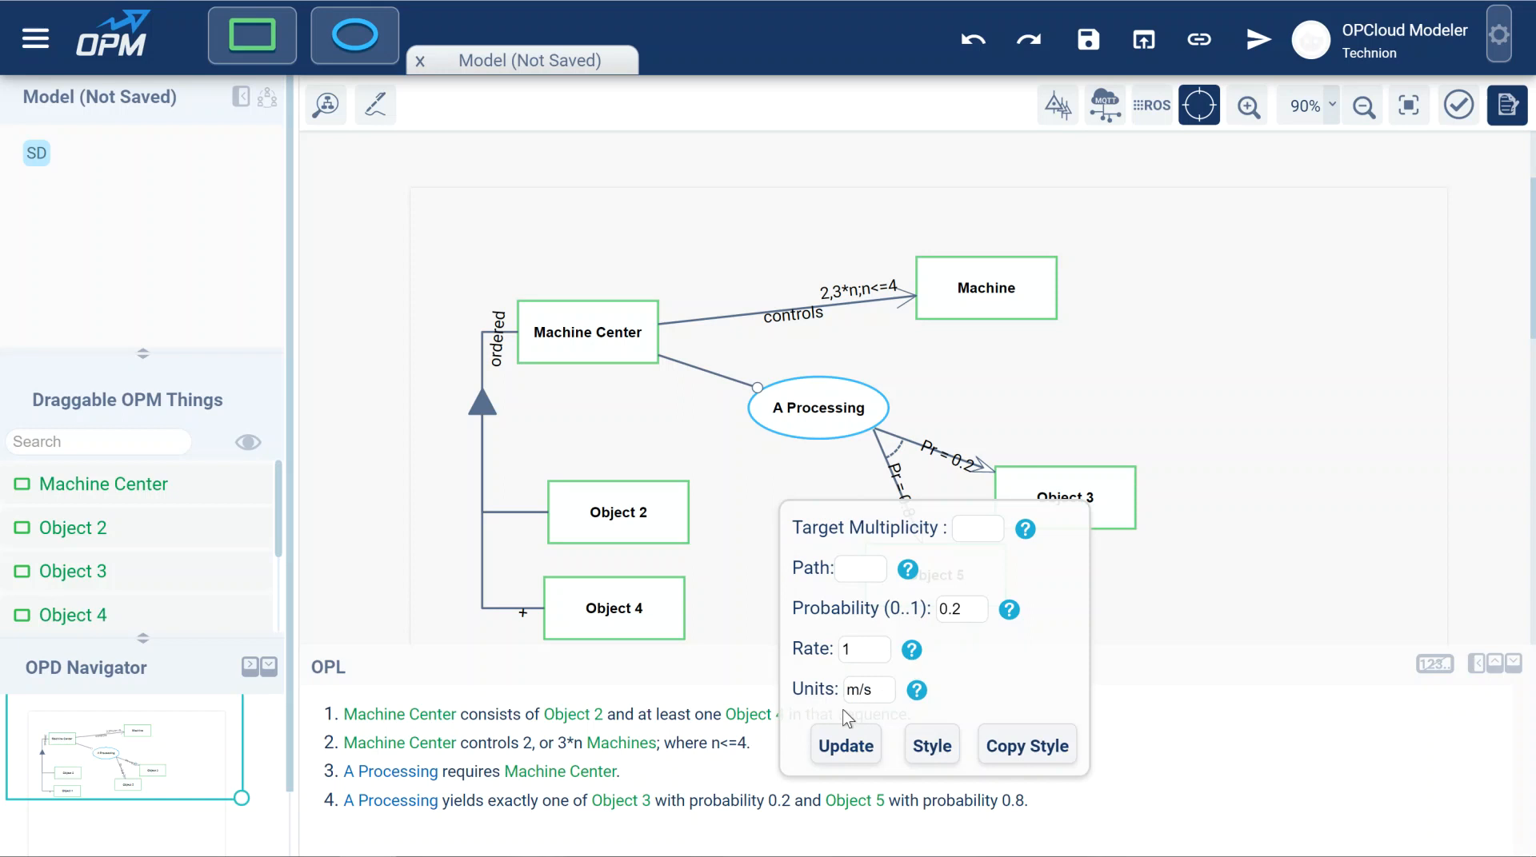
{"action": "left_click", "coordinate": [846, 746]}
{"action": "left_click", "coordinate": [991, 477]}
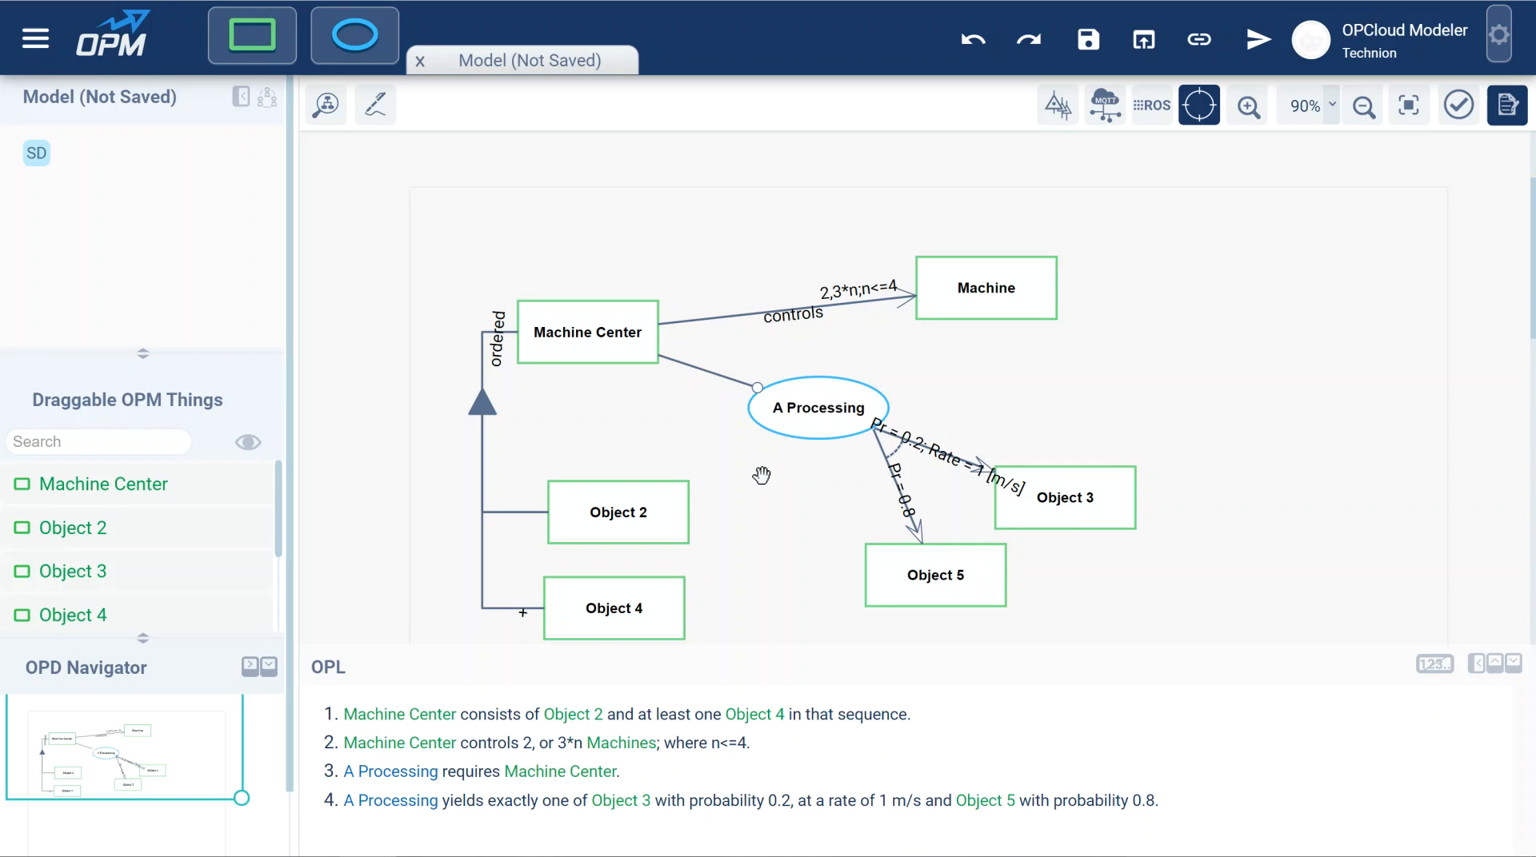
Open the properties of the controls link and of the A Processing to Object 3 link from their OPL sentences.
{"action": "left_click", "coordinate": [500, 752]}
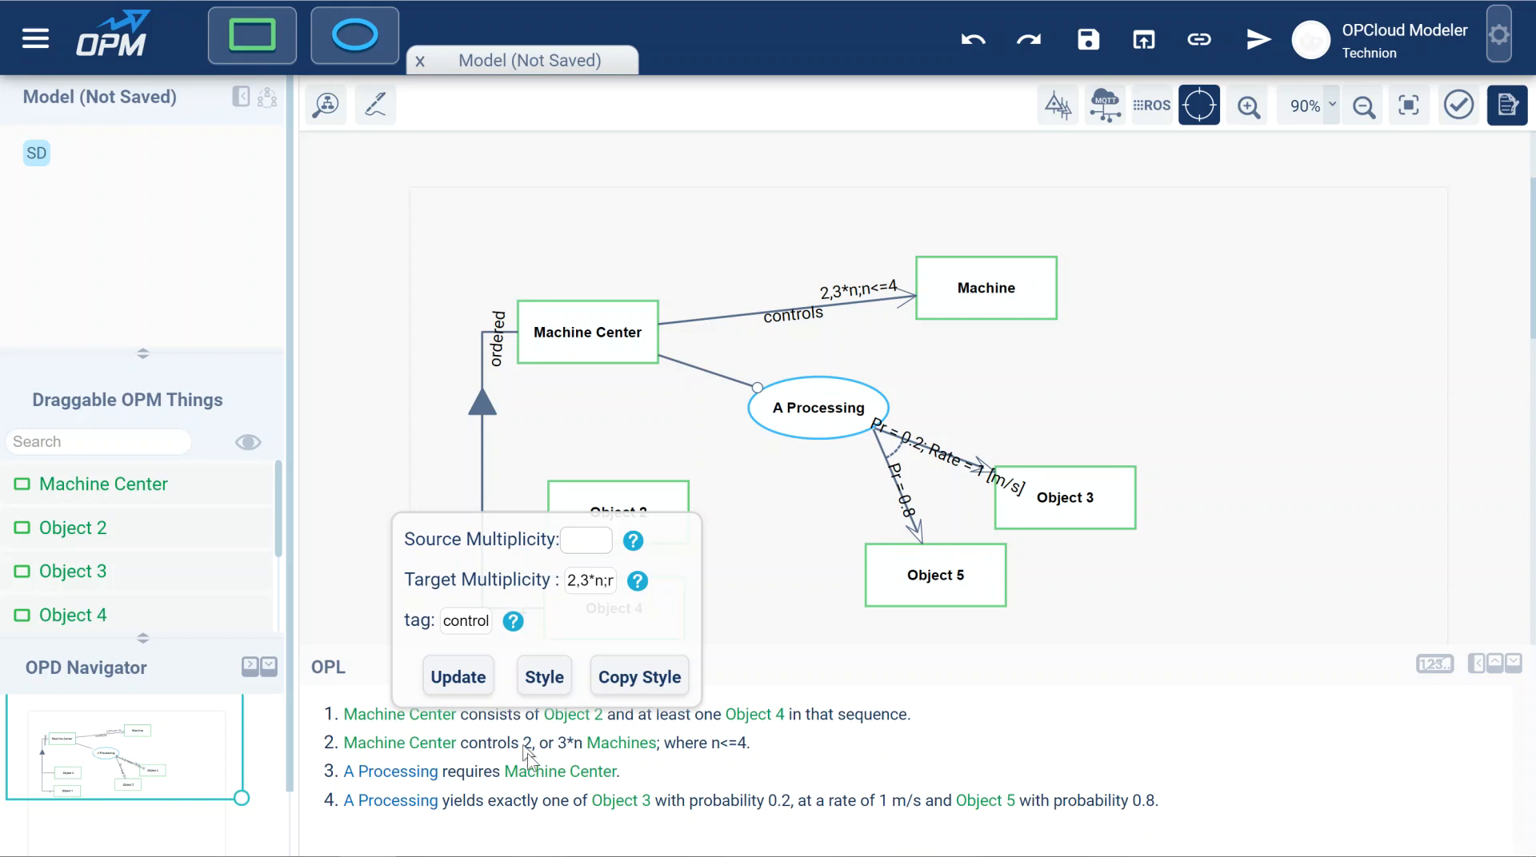
{"action": "left_click", "coordinate": [534, 800]}
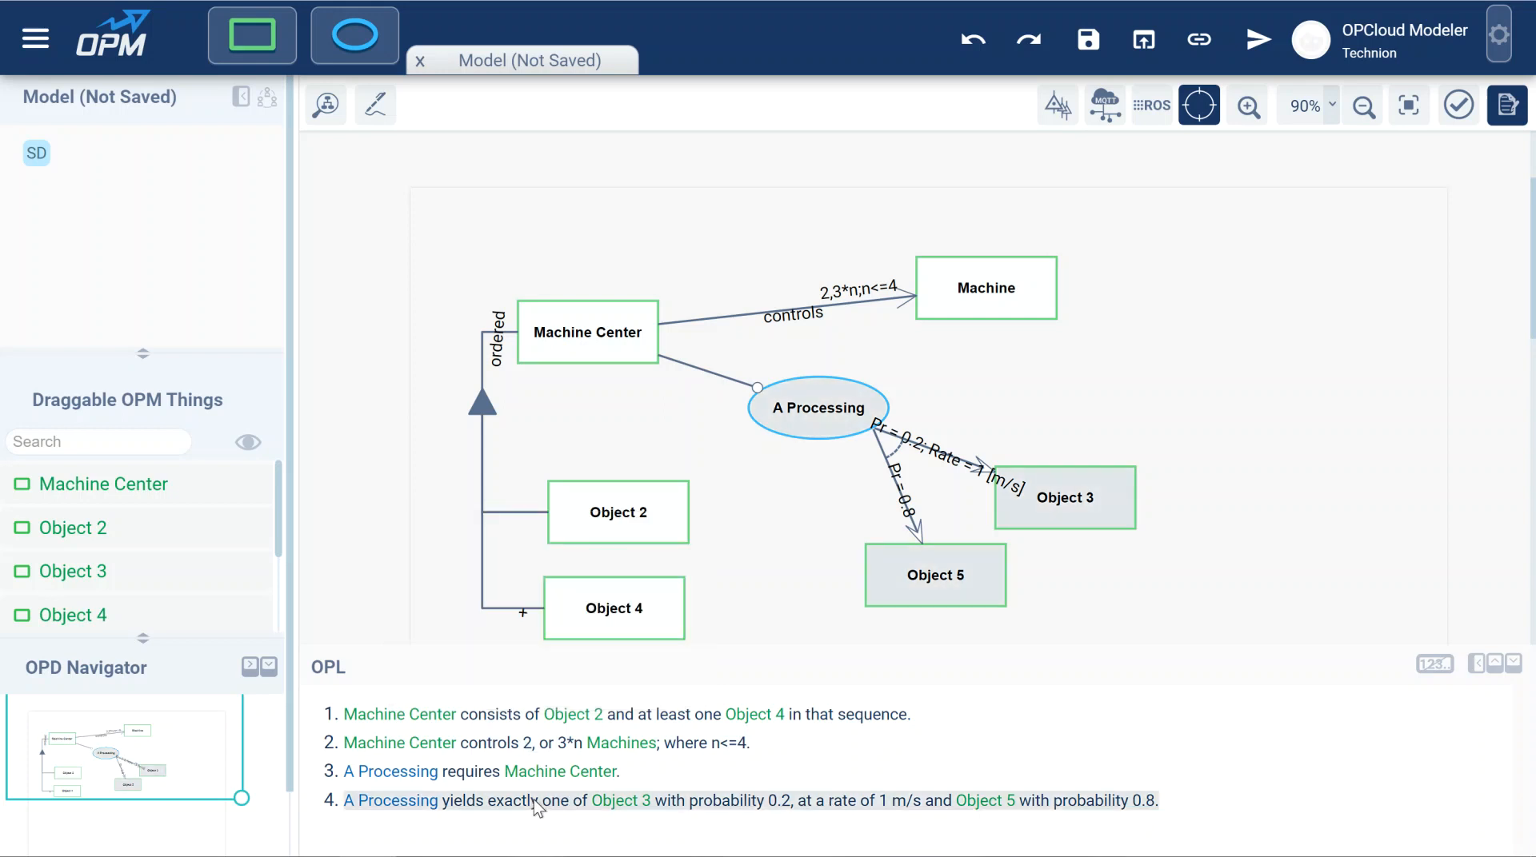
{"action": "left_click", "coordinate": [534, 800]}
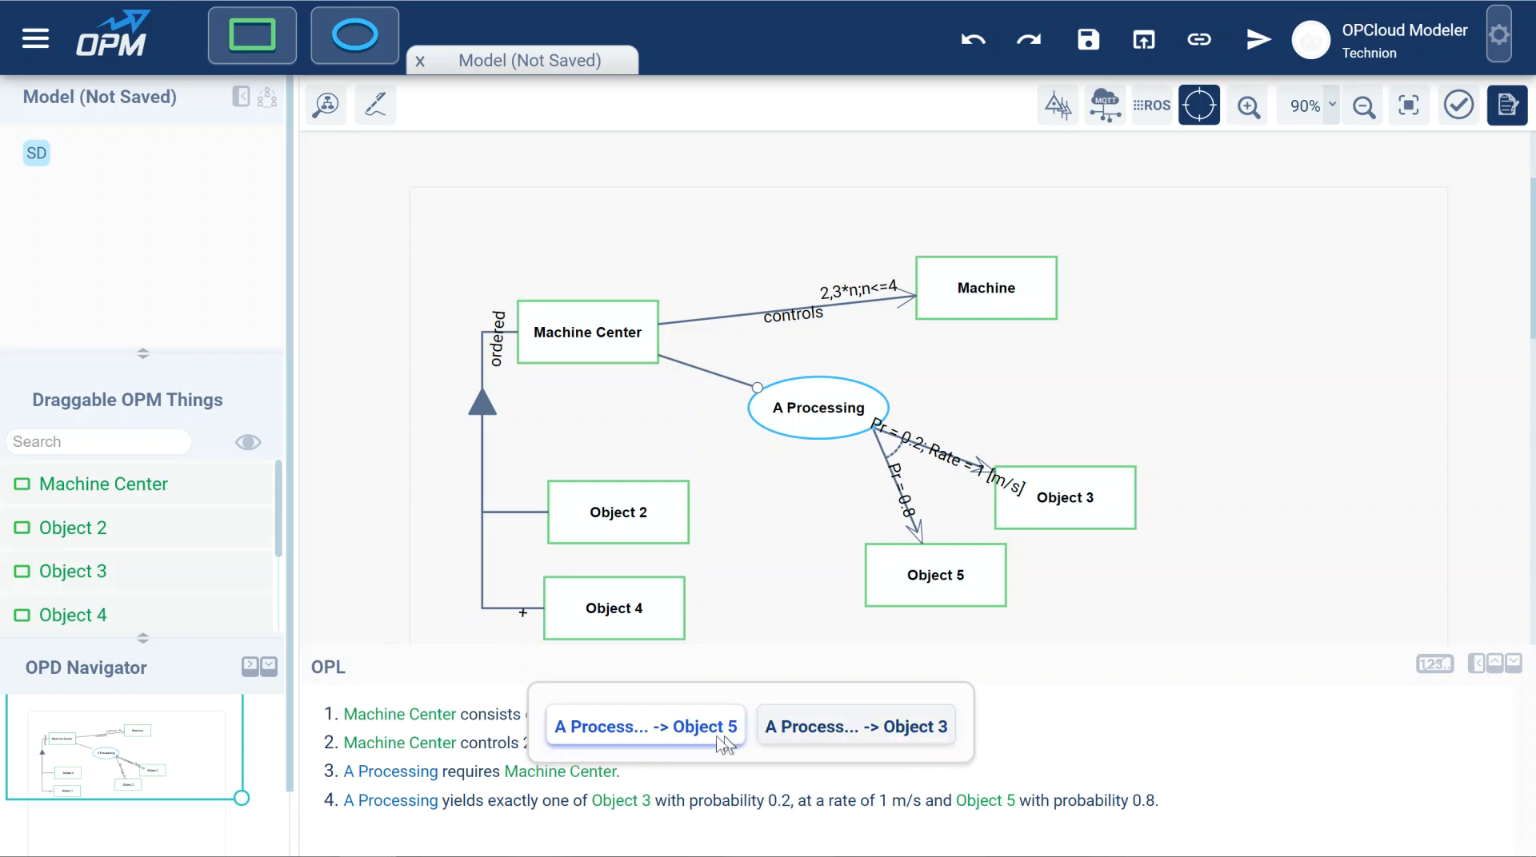
{"action": "left_click", "coordinate": [818, 732]}
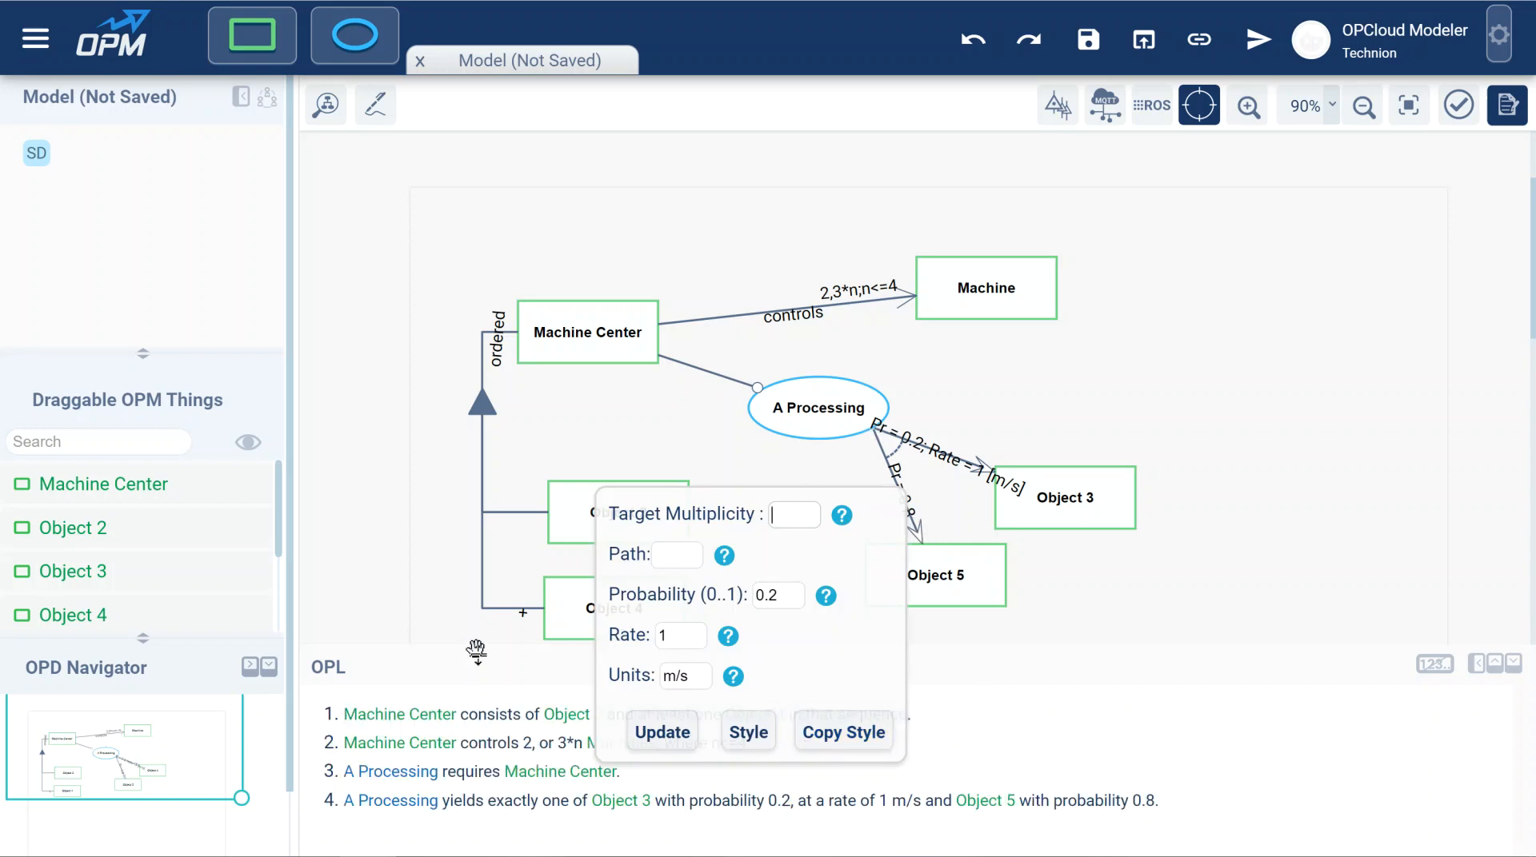
From the first OPL sentence, set the target multiplicity of the Machine Center to Object 4 link to *.
{"action": "left_click", "coordinate": [496, 719]}
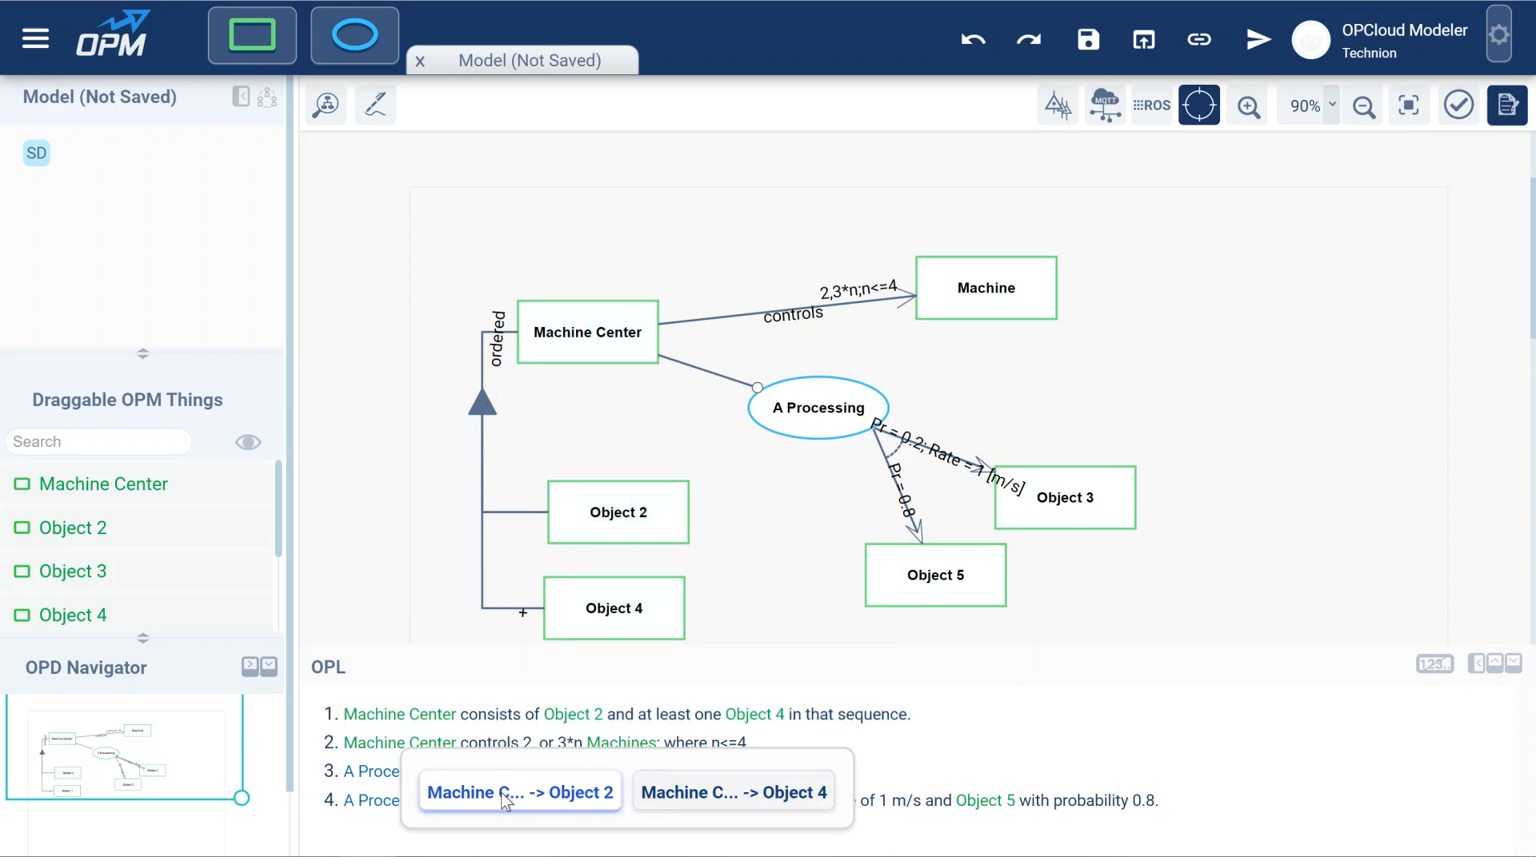
{"action": "left_click", "coordinate": [693, 791]}
{"action": "left_click_drag", "start_coordinate": [654, 573], "coordinate": [631, 572]}
{"action": "type", "text": "*"}
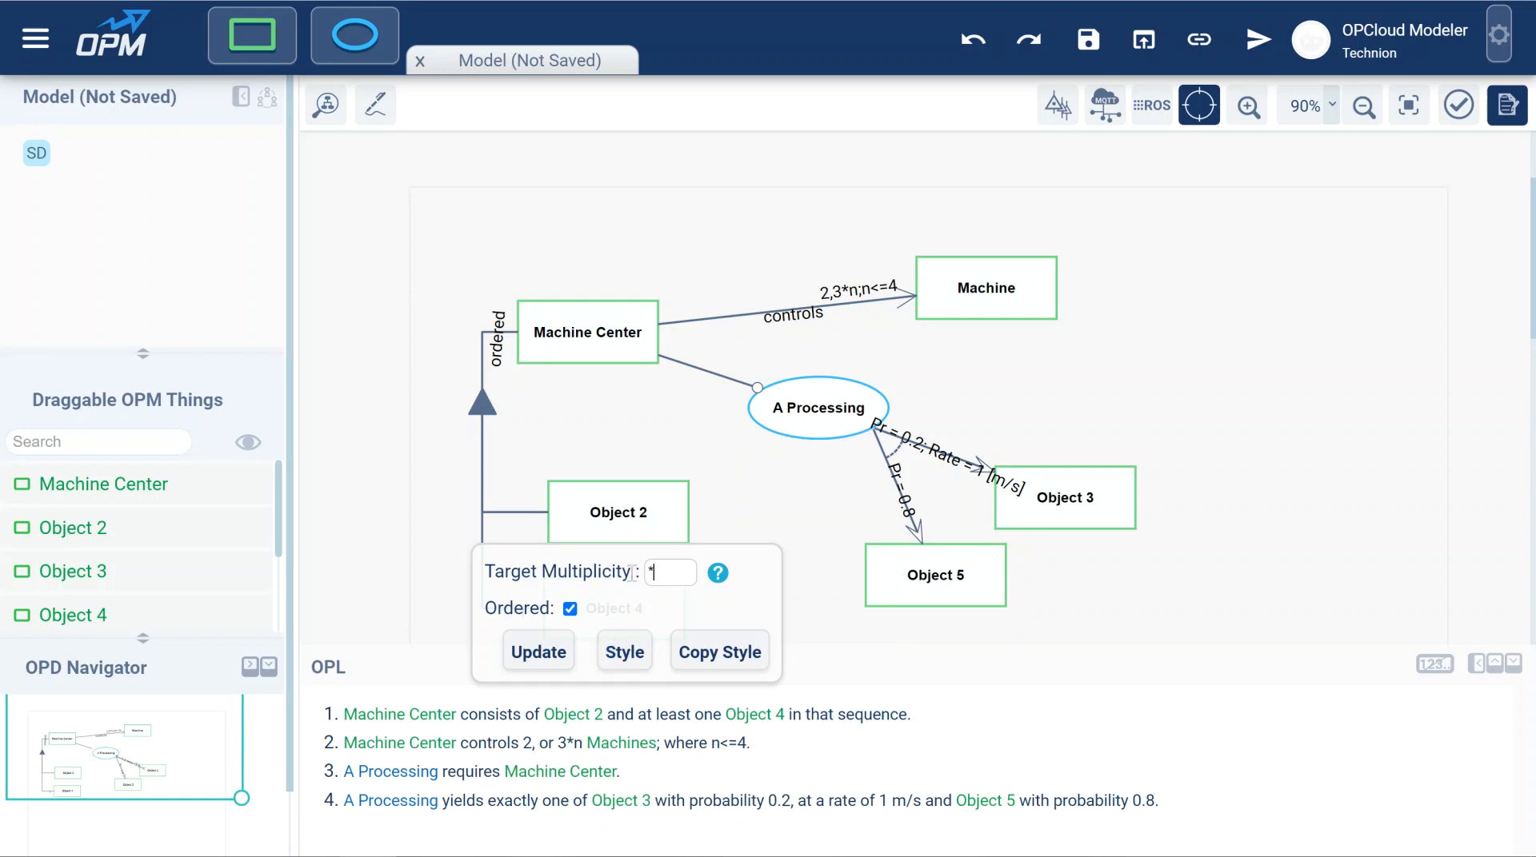
{"action": "left_click", "coordinate": [559, 656]}
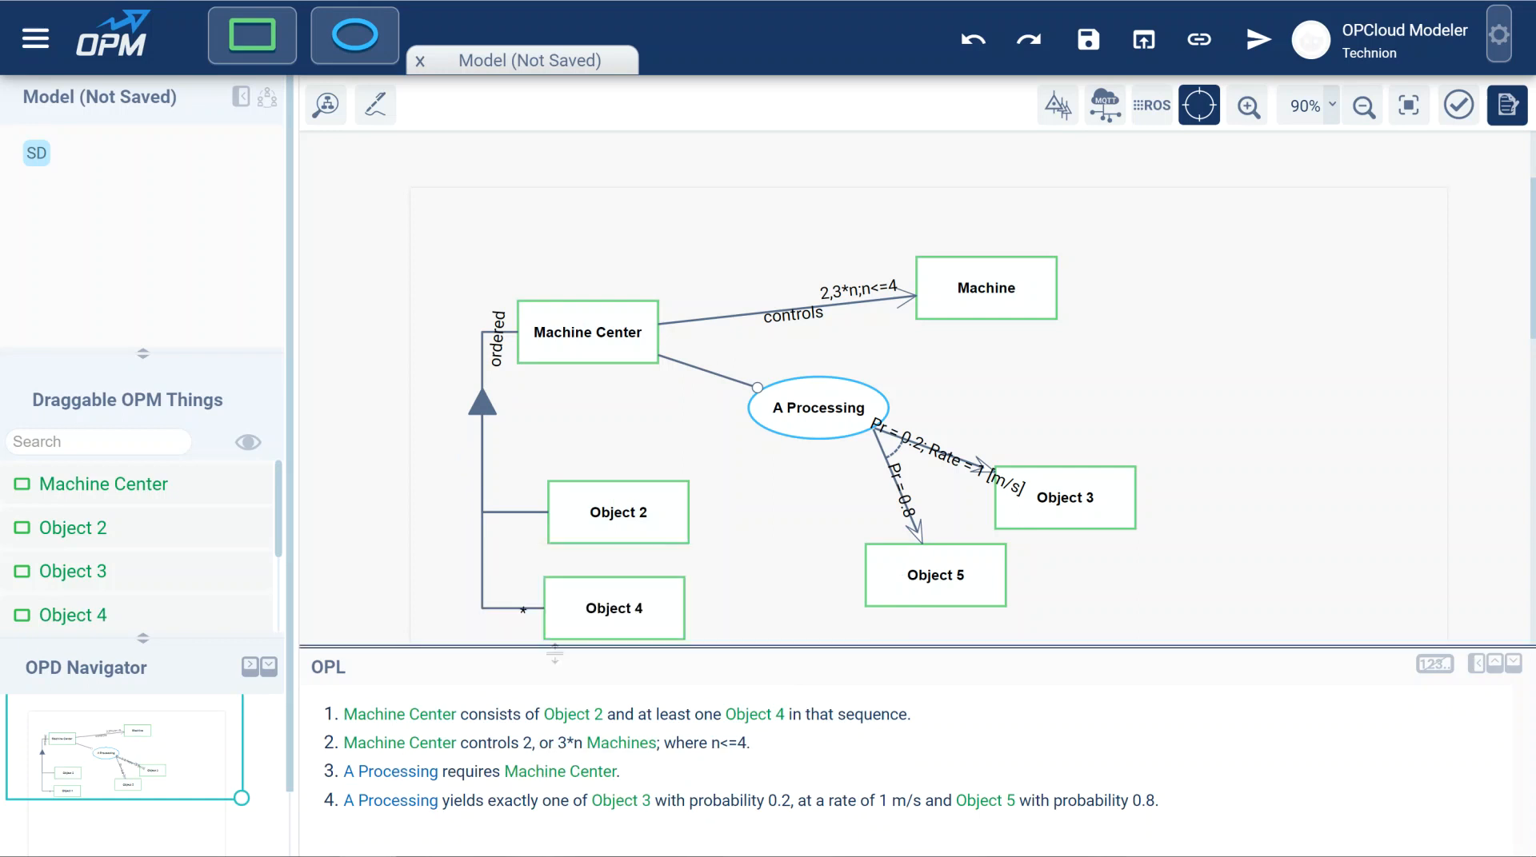